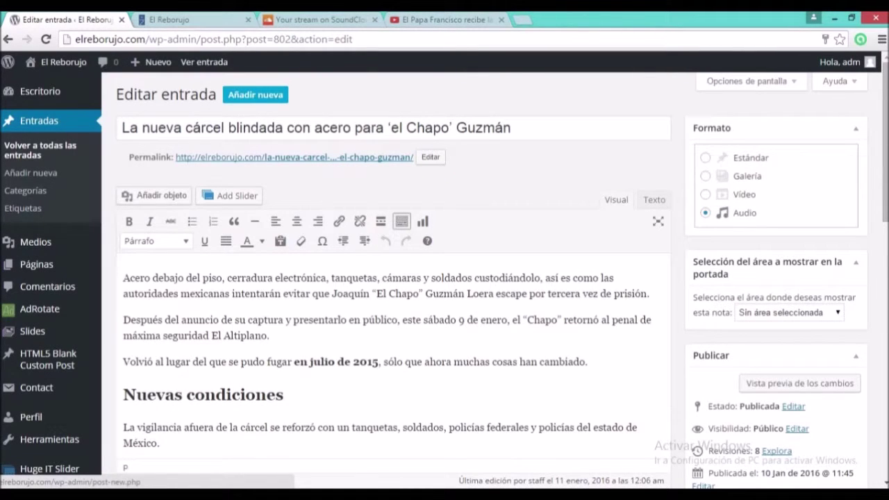
# Leave the post being edited and start a new post from the site's list of posts
pyautogui.click(40, 91)
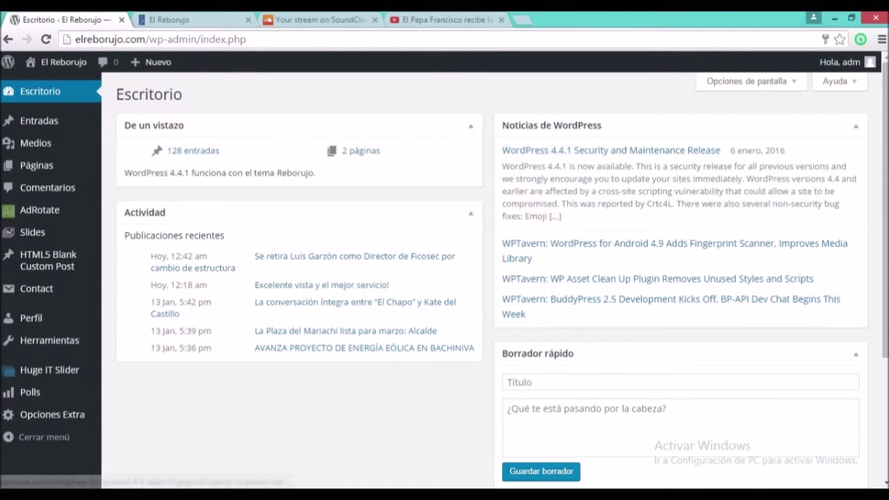
pyautogui.click(39, 121)
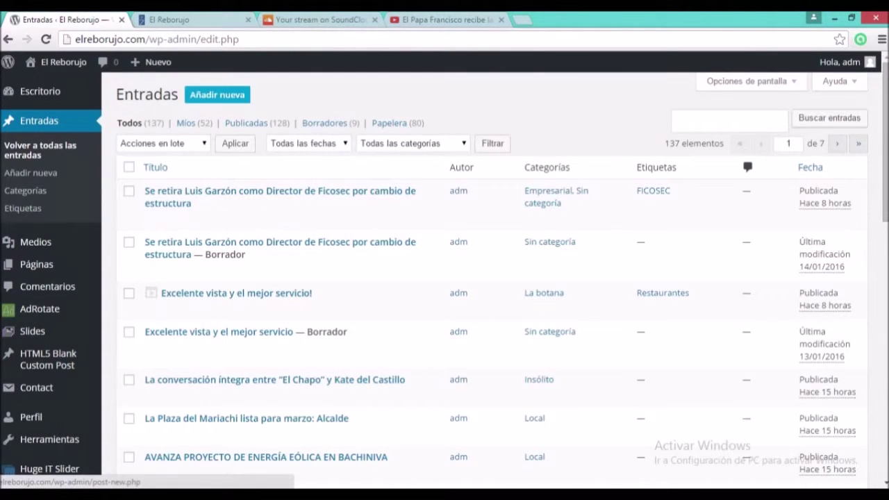
pyautogui.click(218, 95)
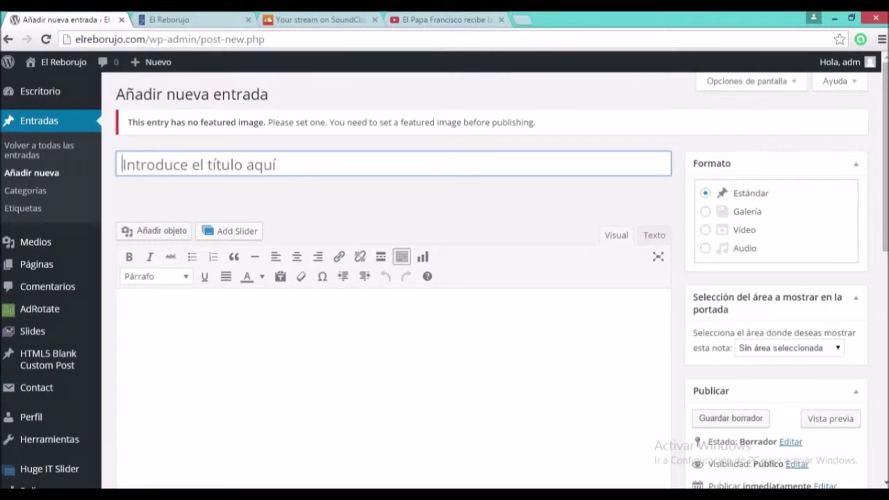
# Open the new post's publication date and time for editing
pyautogui.scroll(-5, 444, 278)
pyautogui.scroll(5, 445, 278)
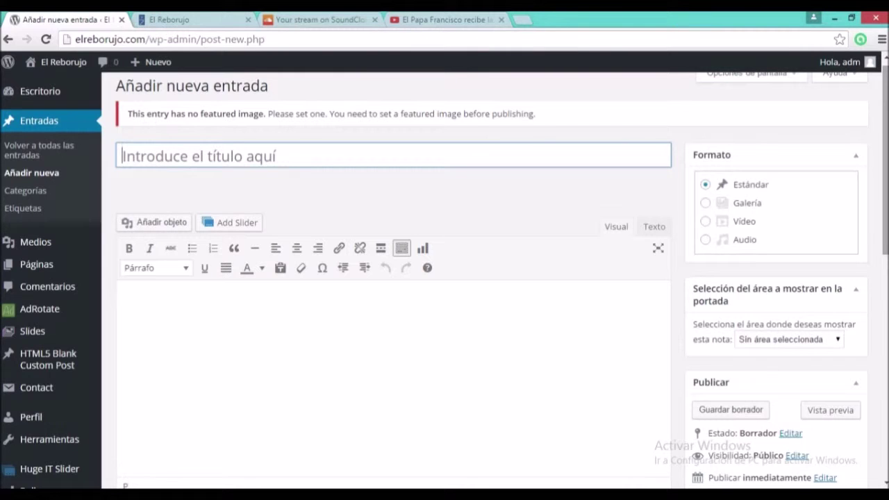
pyautogui.scroll(-3, 444, 277)
pyautogui.scroll(-1, 444, 278)
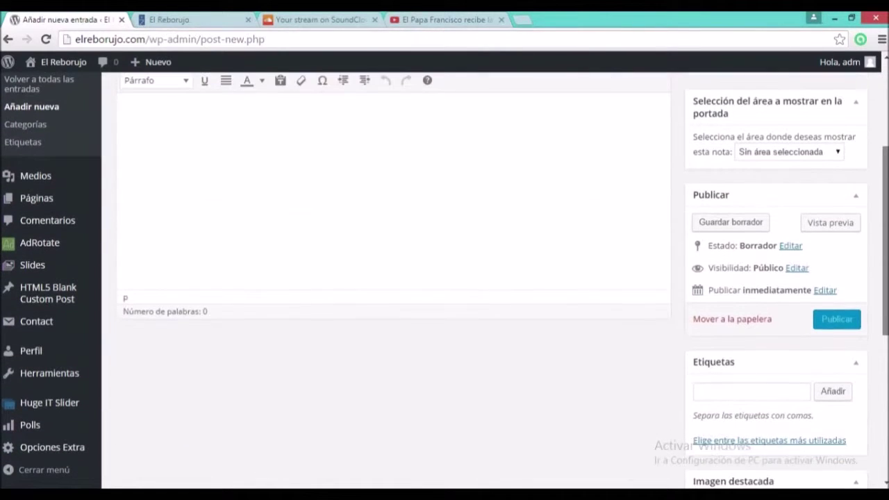
pyautogui.scroll(1, 444, 278)
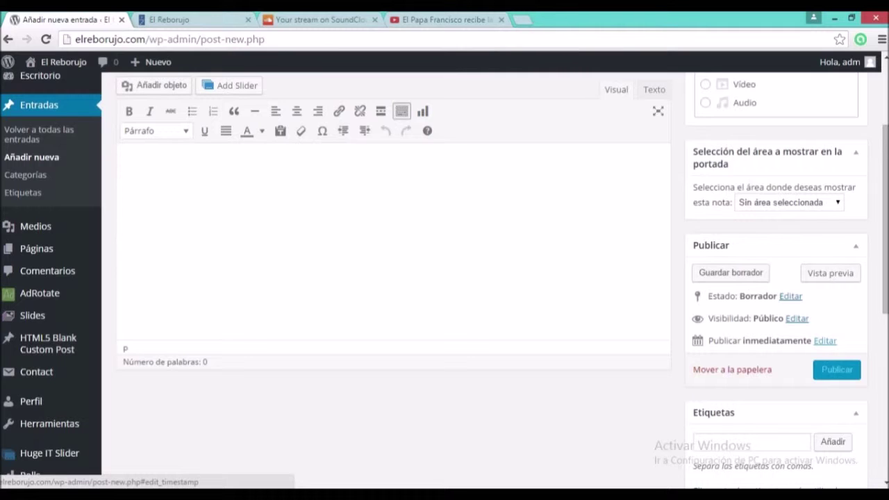
pyautogui.click(825, 341)
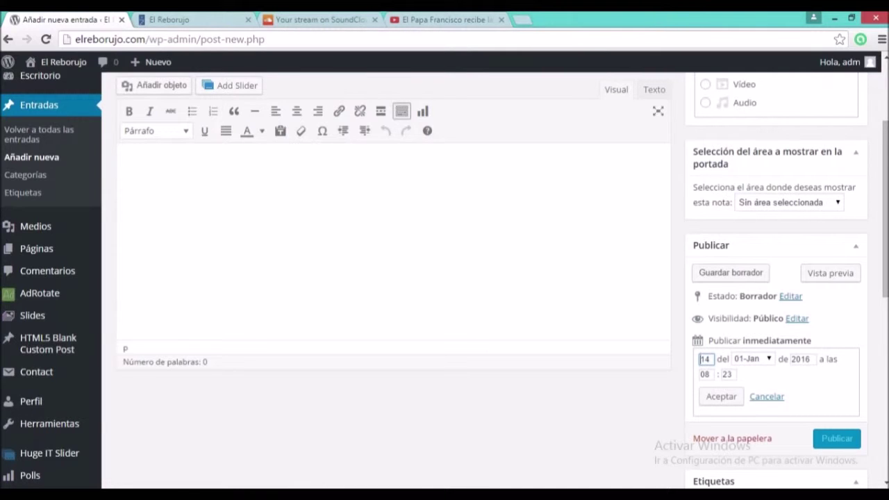
# Examine the new post's date, tags, featured image and category settings alongside the sections and stories on the El Reborujo homepage
pyautogui.scroll(-3, 445, 278)
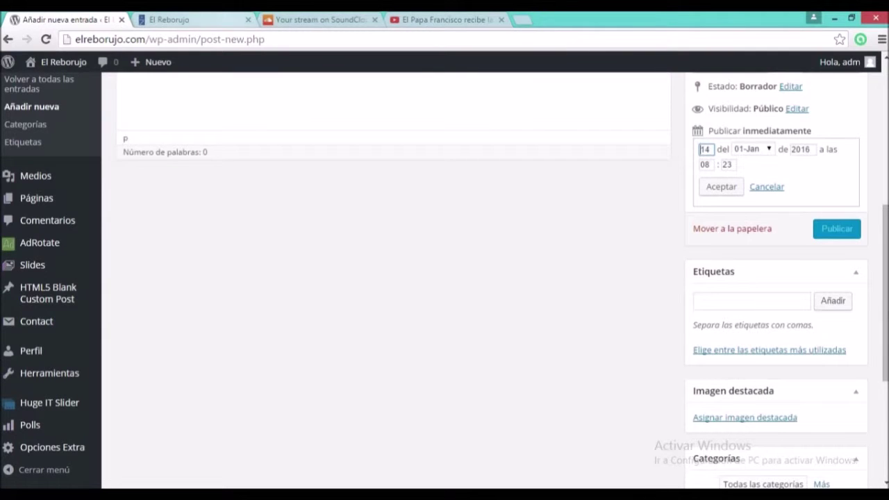
pyautogui.click(194, 19)
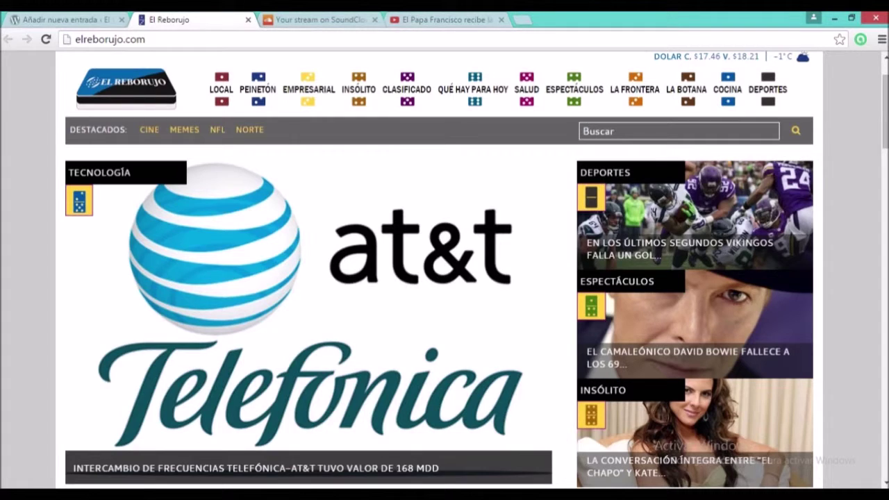
pyautogui.click(68, 19)
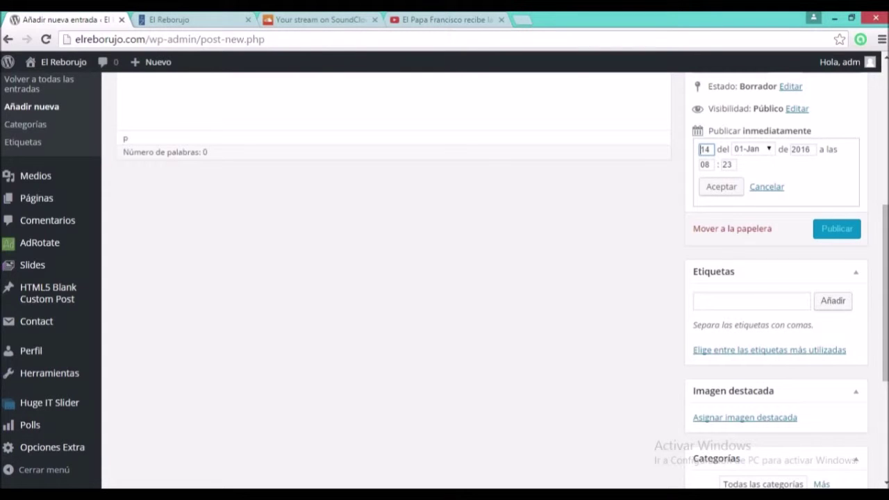
pyautogui.click(169, 19)
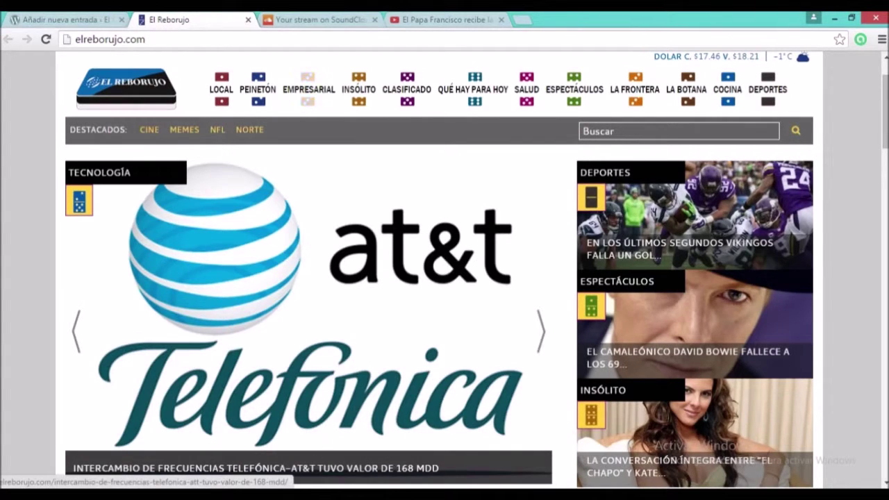
pyautogui.click(68, 19)
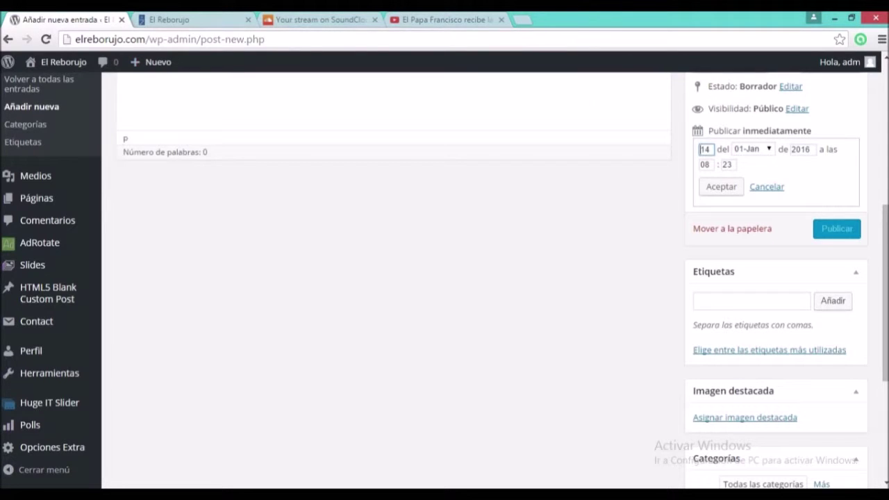
pyautogui.scroll(-2, 444, 278)
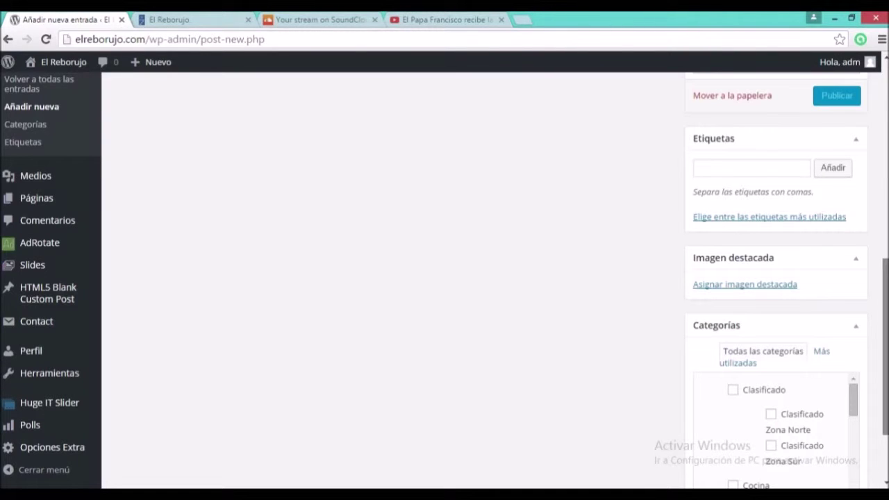
pyautogui.scroll(-1, 776, 278)
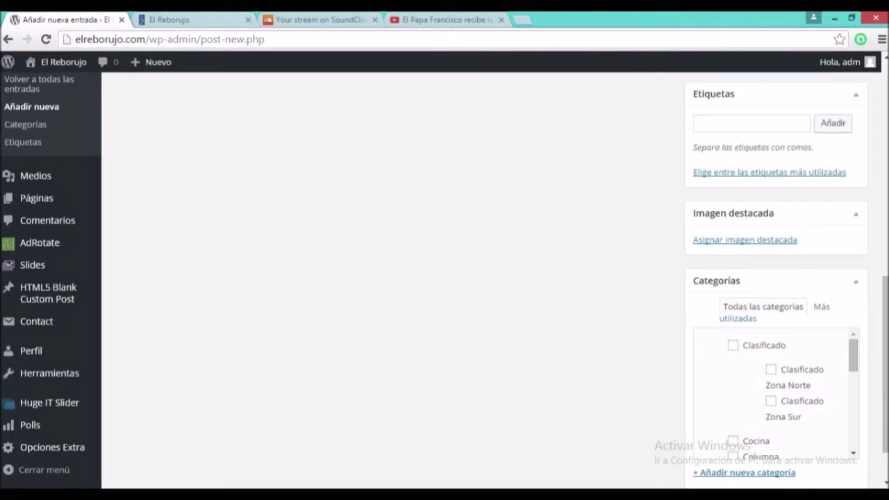
pyautogui.click(228, 19)
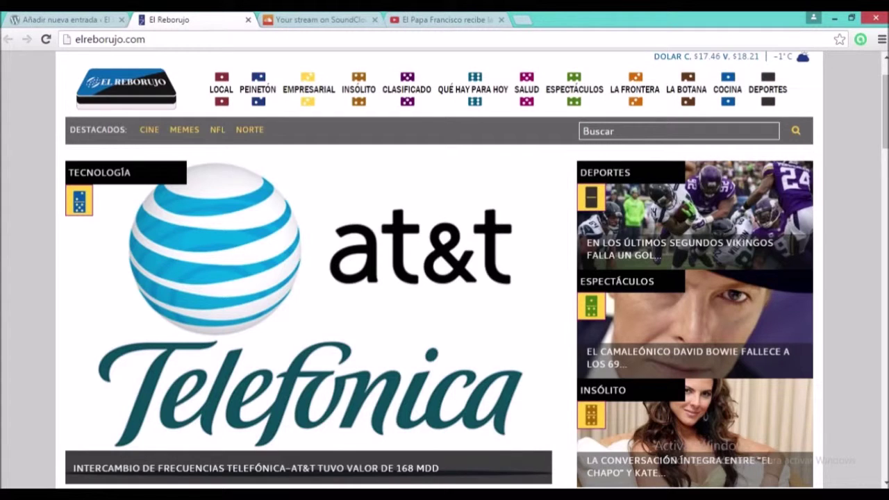
pyautogui.click(69, 19)
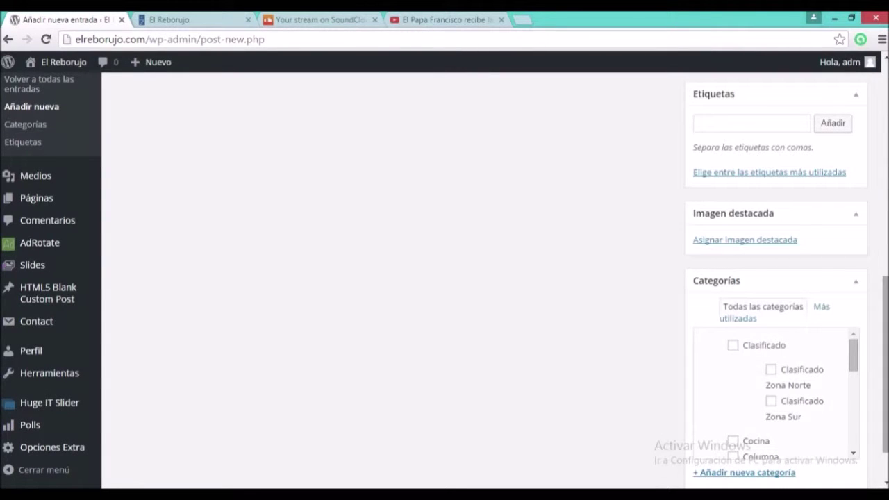
pyautogui.scroll(-1, 444, 278)
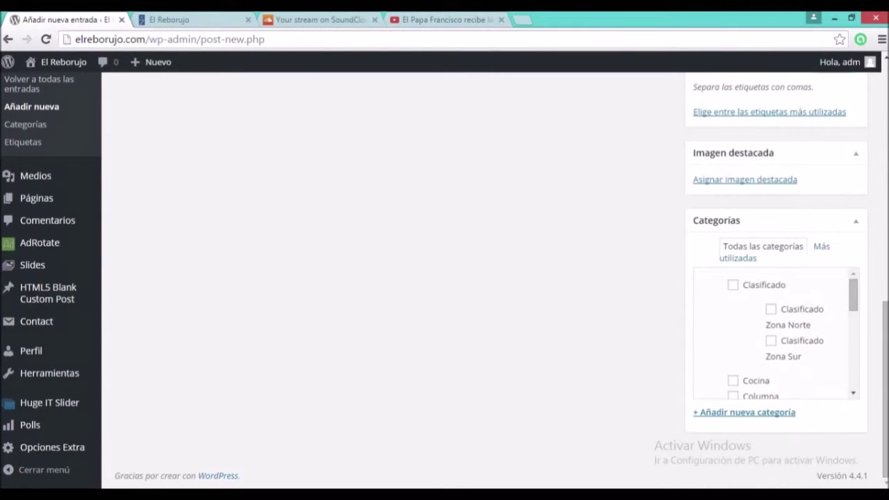
pyautogui.scroll(-3, 775, 333)
pyautogui.scroll(-3, 792, 331)
pyautogui.scroll(2, 792, 330)
pyautogui.scroll(4, 792, 334)
pyautogui.scroll(6, 792, 333)
pyautogui.scroll(3, 502, 279)
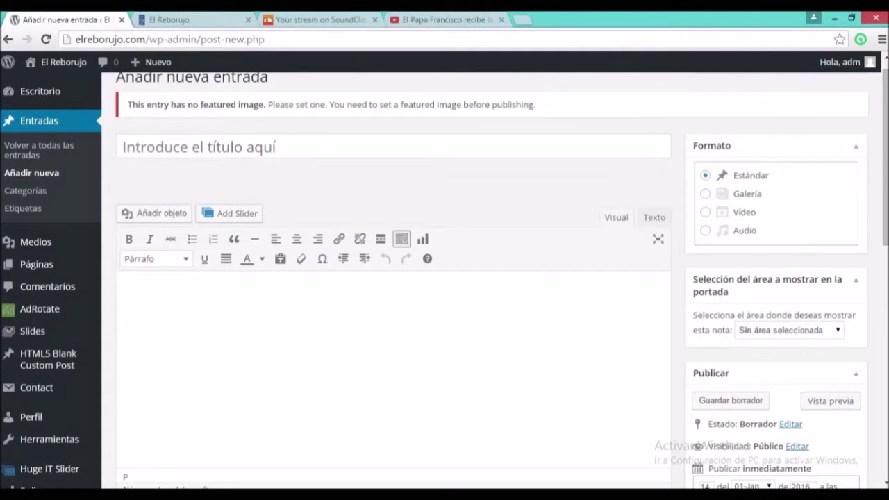
# Switch to the Word document and copy the headline "Pocos boletos para presenciar misa del Papa en Juárez."
pyautogui.moveTo(212, 494)
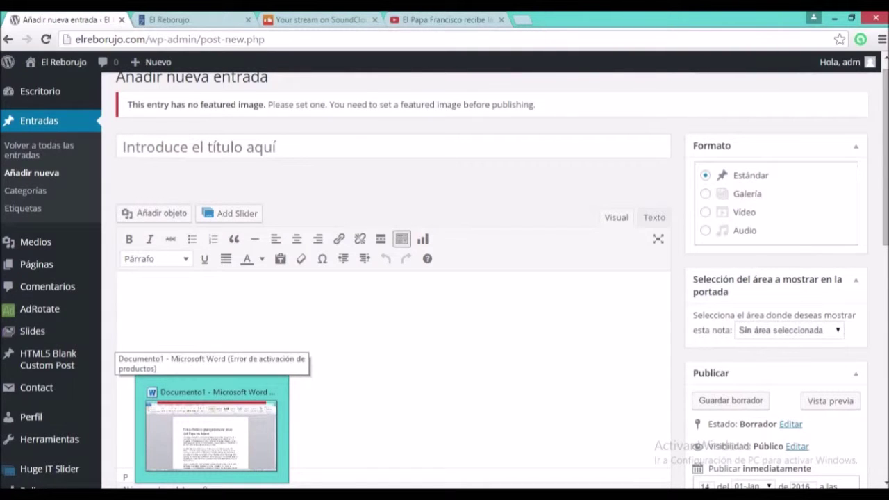
pyautogui.click(211, 436)
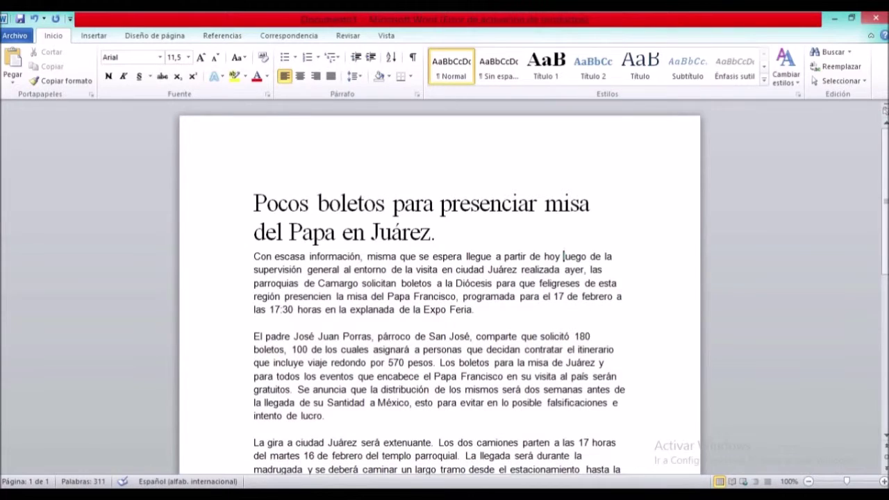
pyautogui.moveTo(438, 234); pyautogui.dragTo(253, 202)
pyautogui.rightClick(292, 201)
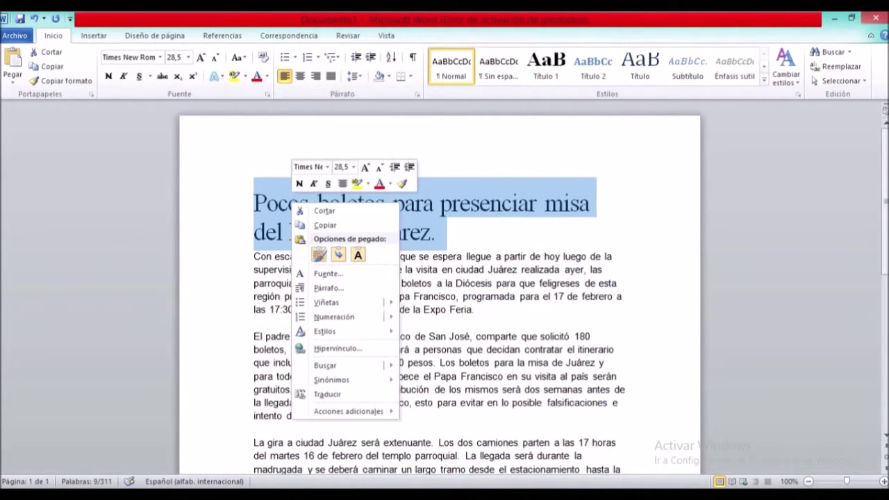
pyautogui.click(325, 225)
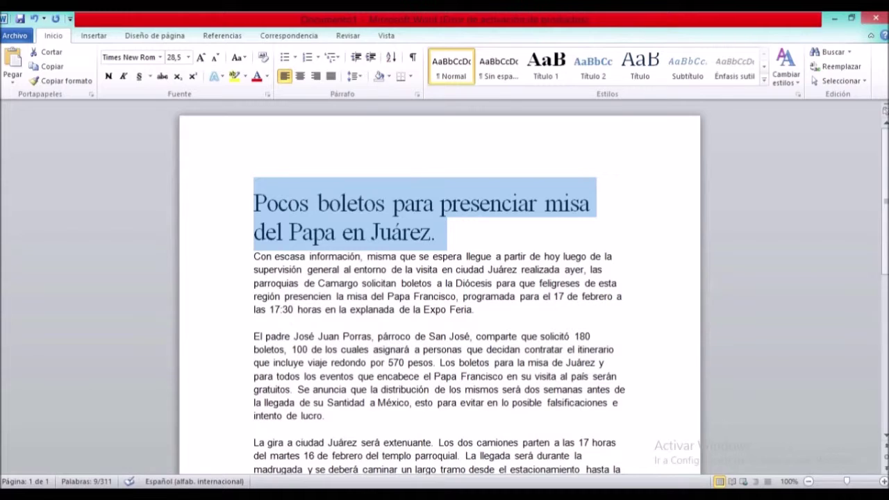
# Return to the WordPress post in the browser and paste the copied headline as the post title
pyautogui.hotkey('alt', 'Tab')
pyautogui.rightClick(250, 149)
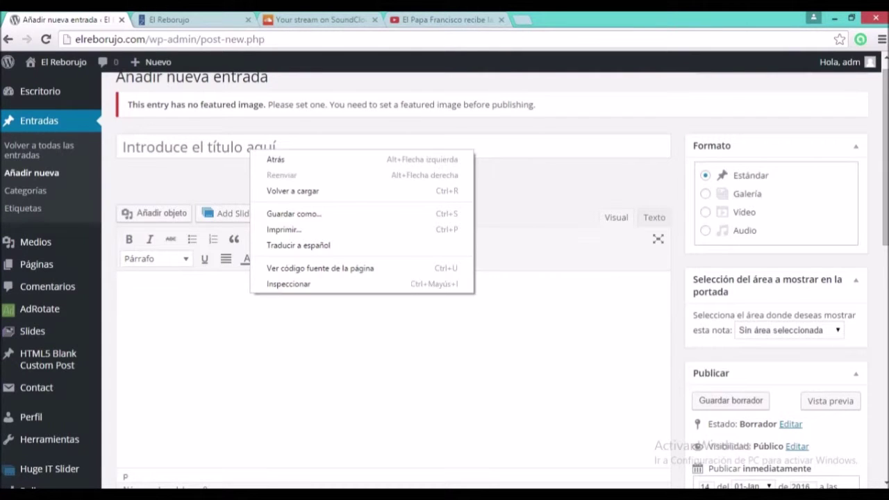
pyautogui.click(400, 298)
pyautogui.click(212, 146)
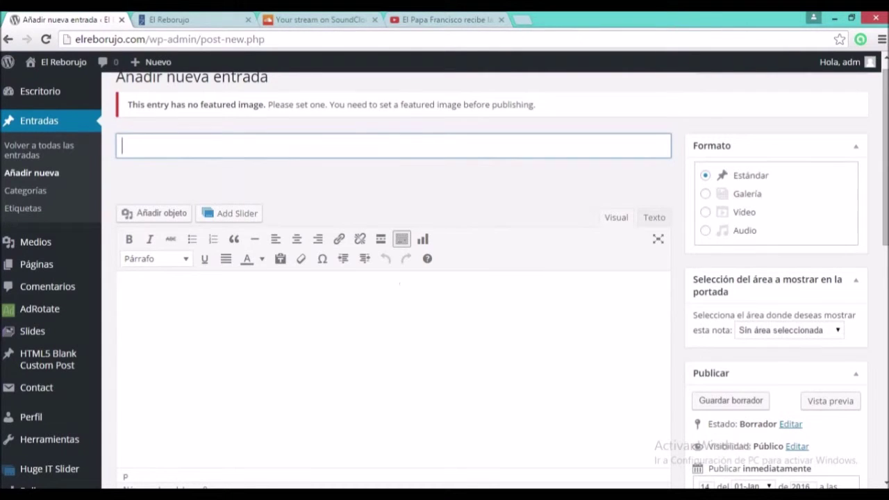
pyautogui.rightClick(213, 144)
pyautogui.click(250, 224)
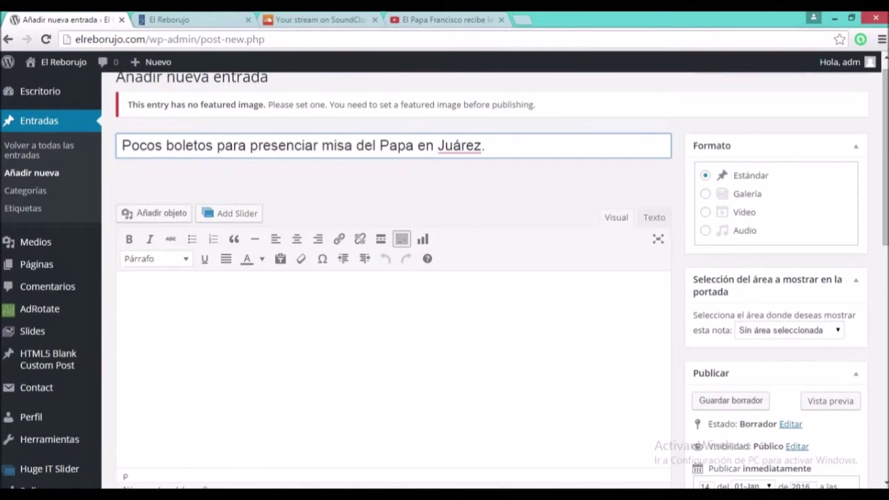
# Copy all the article text below the headline in the Word document and paste it into the WordPress post's body
pyautogui.press('Tab')
pyautogui.hotkey('alt', 'Tab')
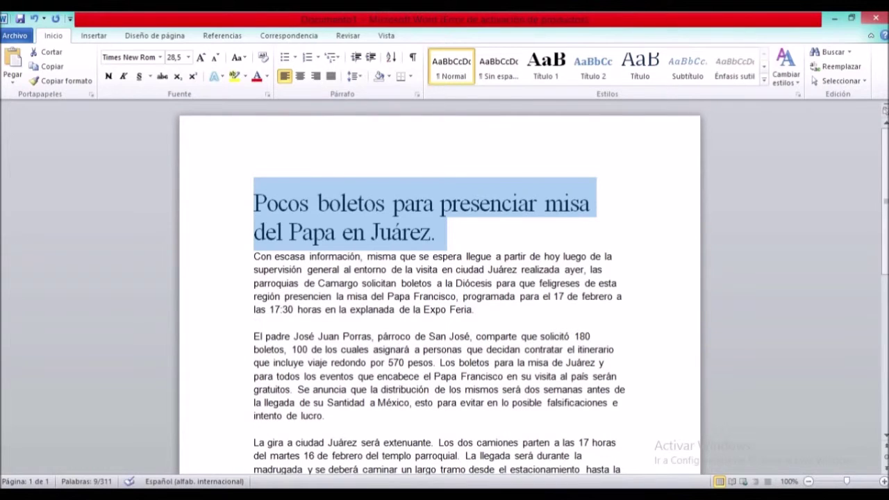
pyautogui.scroll(-8, 440, 292)
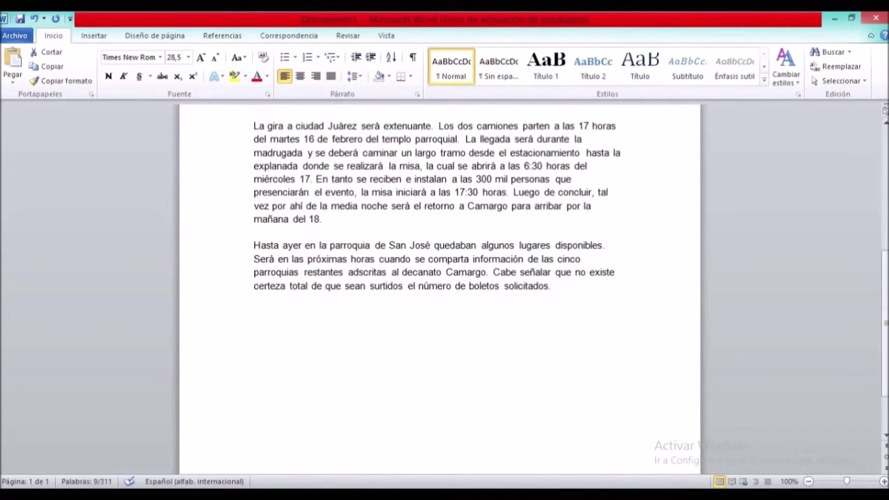
pyautogui.click(576, 271)
pyautogui.moveTo(551, 285); pyautogui.dragTo(254, 203)
pyautogui.rightClick(285, 228)
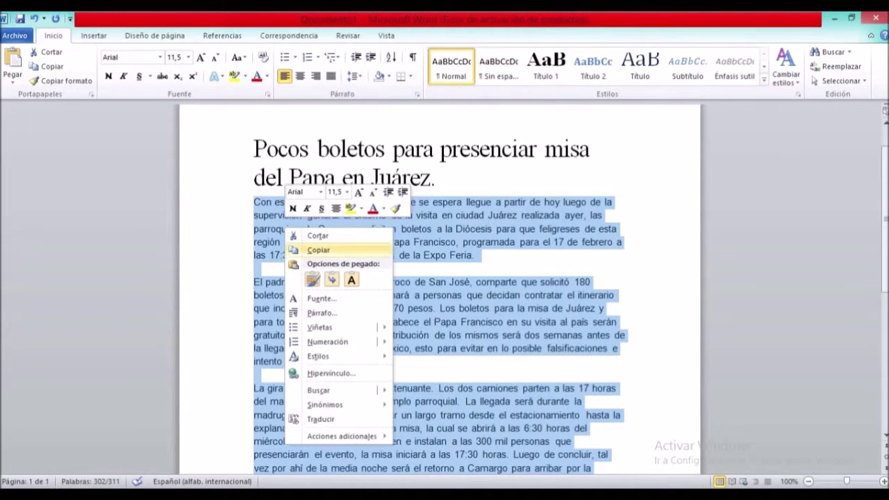
pyautogui.click(318, 250)
pyautogui.hotkey('alt', 'Tab')
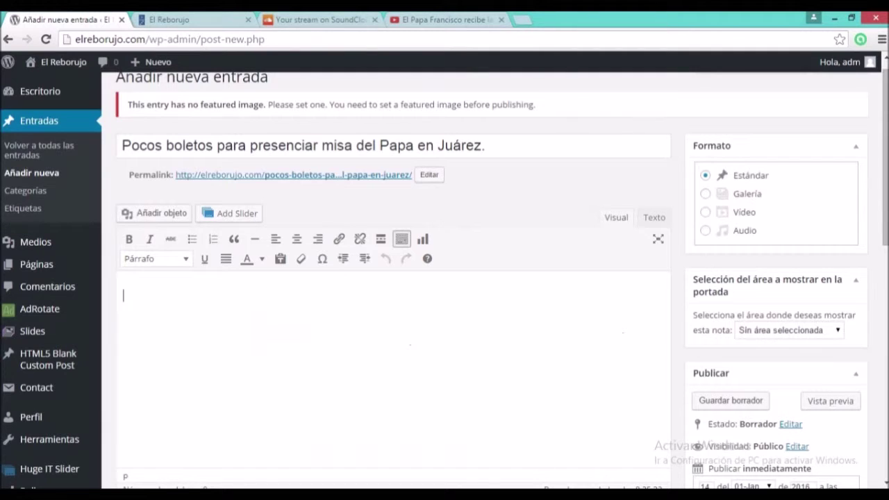
pyautogui.hotkey('ctrl', 'v')
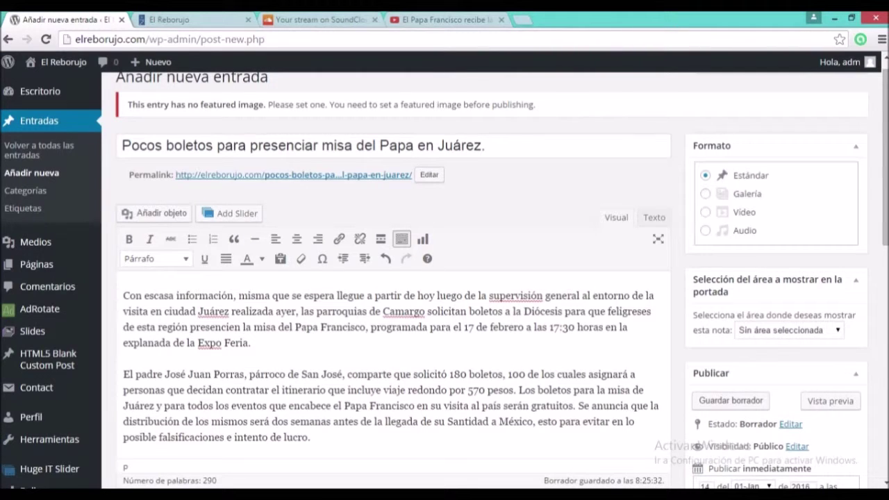
# Set the publication hour to 07 and accept the new publishing time
pyautogui.scroll(-3, 393, 291)
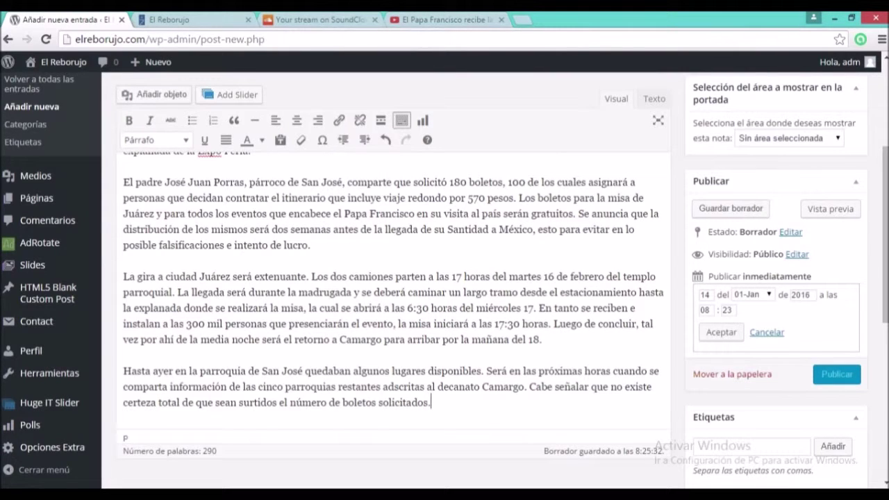
pyautogui.click(710, 310)
pyautogui.press('BackSpace')
pyautogui.write('7')
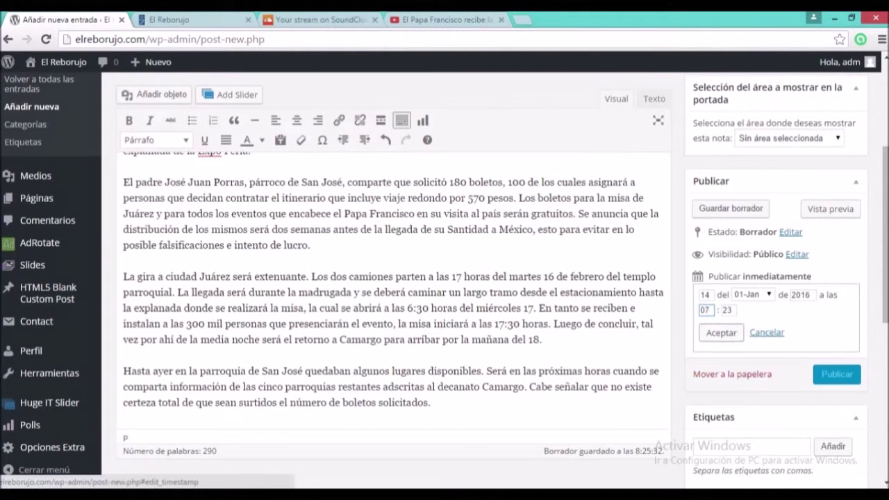
pyautogui.click(721, 333)
# Upload the el-papa-francisco image from the reborujo folder and assign it as the post's featured image
pyautogui.scroll(-2, 445, 278)
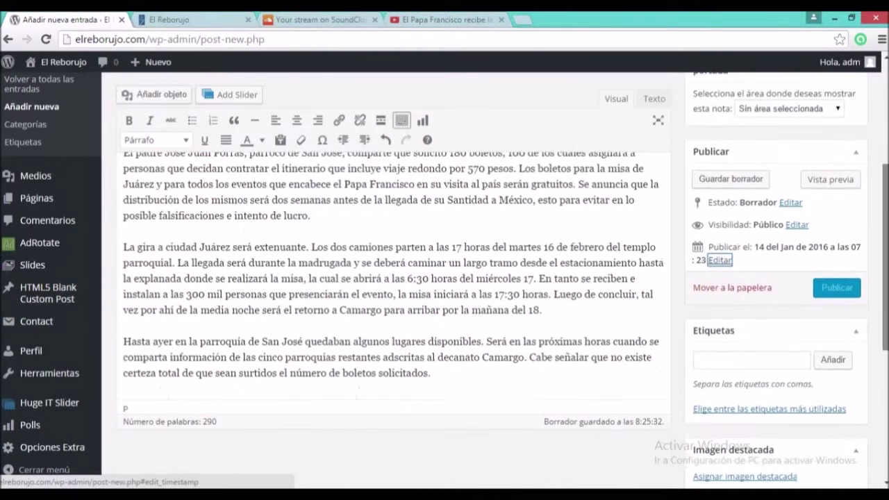
pyautogui.scroll(-2, 503, 280)
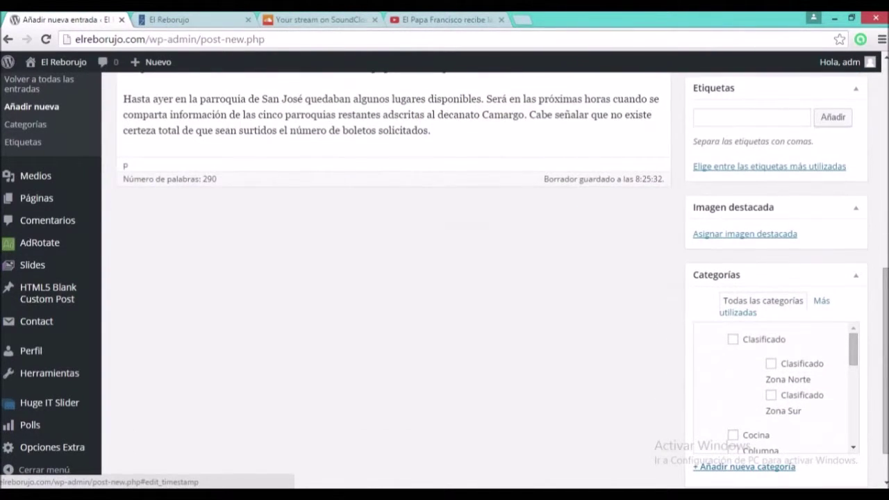
pyautogui.click(745, 234)
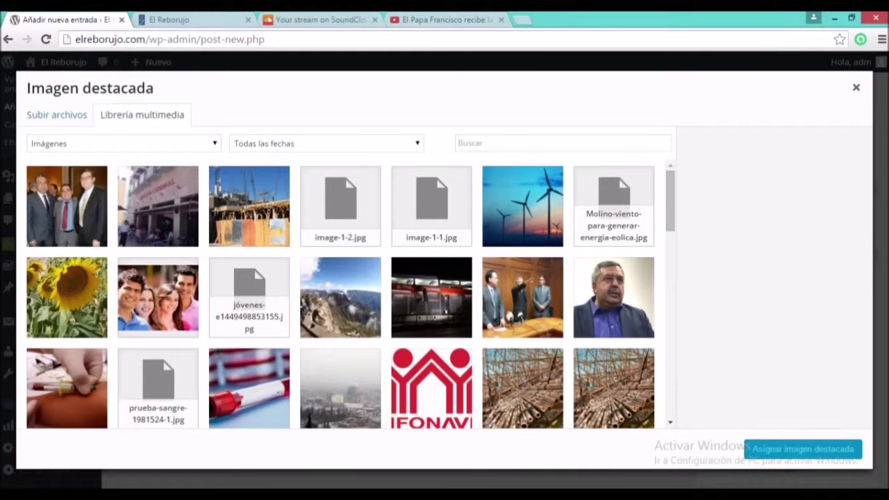
pyautogui.click(56, 114)
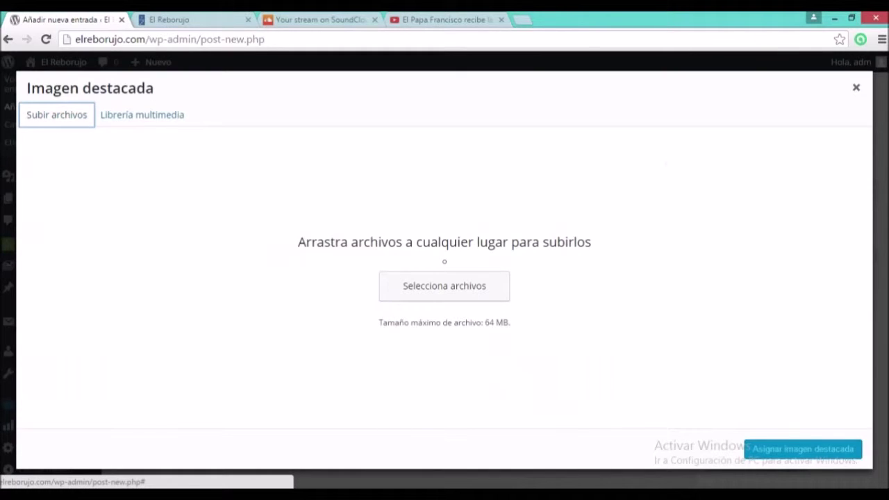
pyautogui.click(445, 285)
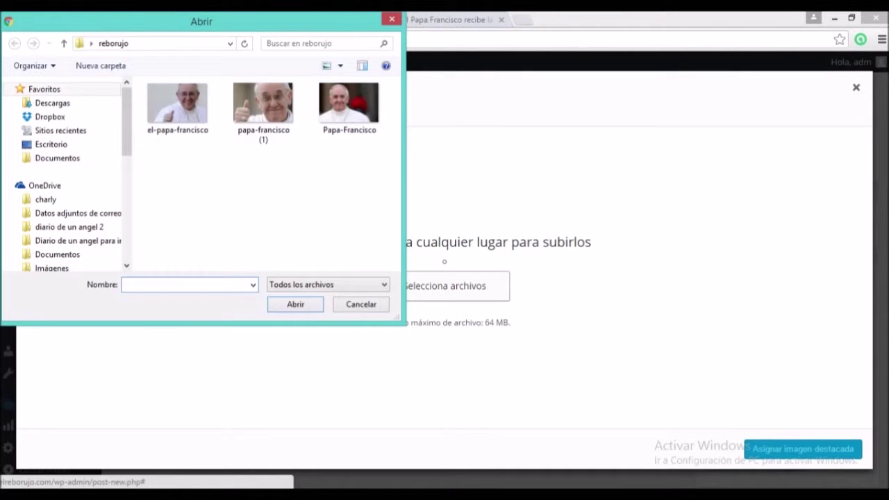
pyautogui.click(178, 108)
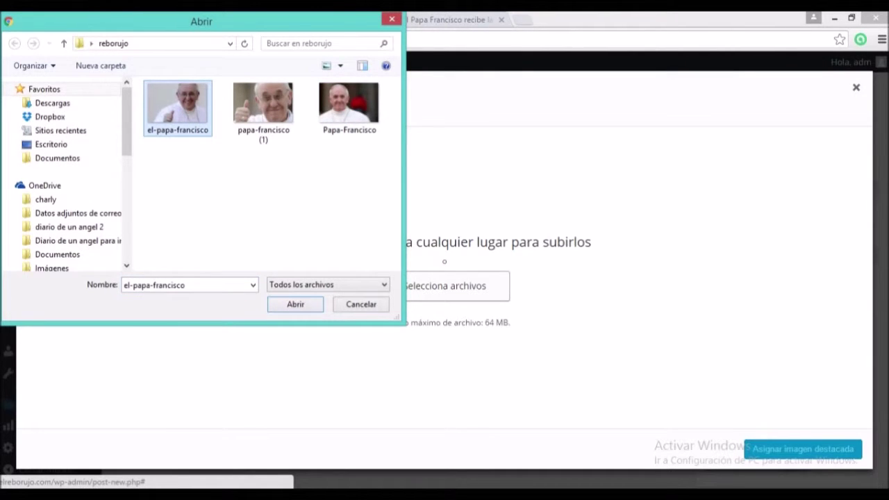
pyautogui.click(296, 305)
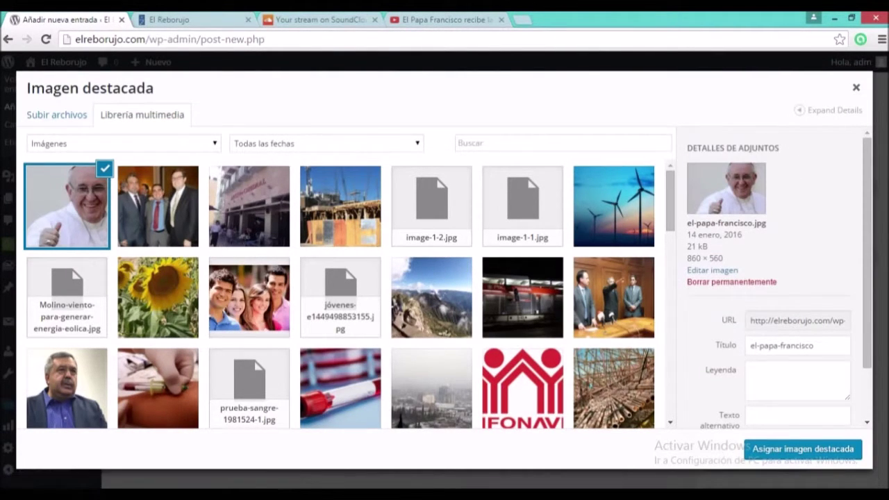
pyautogui.click(802, 449)
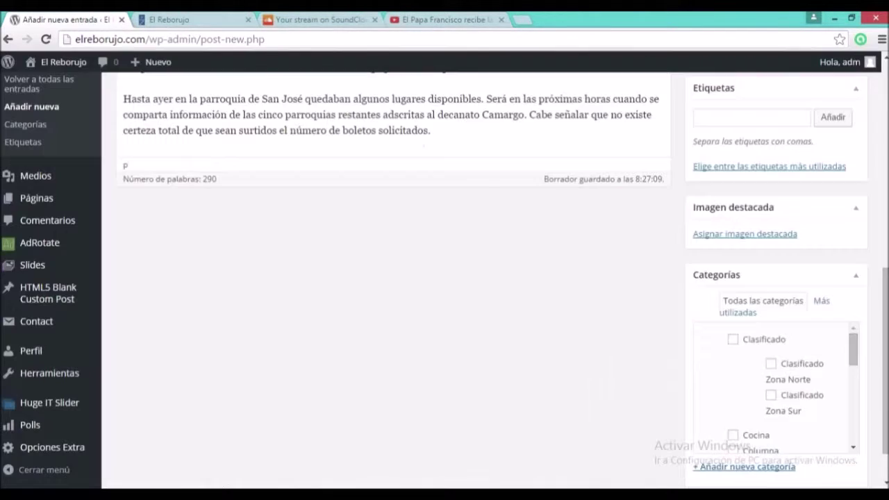
# Assign the post to the La frontera category
pyautogui.scroll(-1, 492, 278)
pyautogui.scroll(-2, 445, 278)
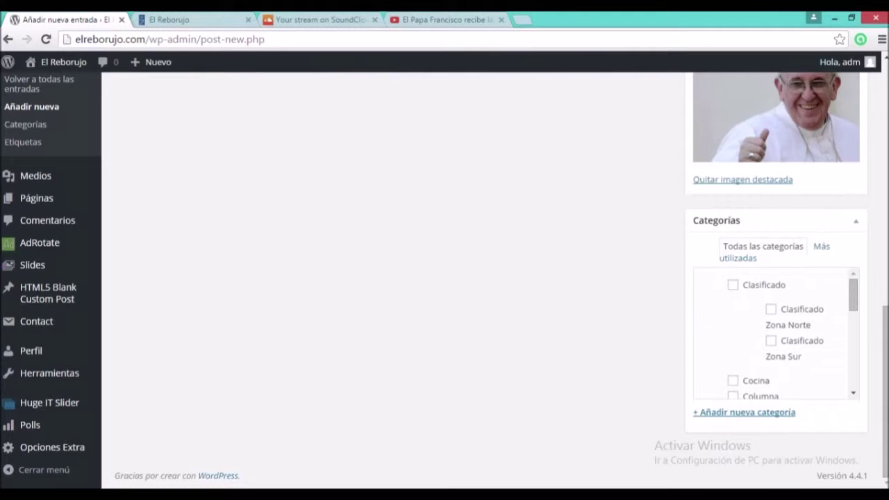
pyautogui.scroll(-3, 775, 333)
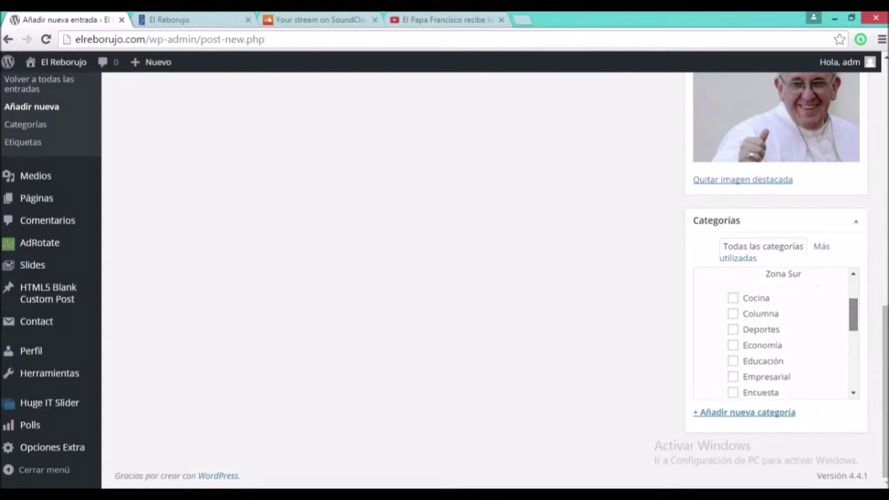
pyautogui.scroll(-4, 774, 334)
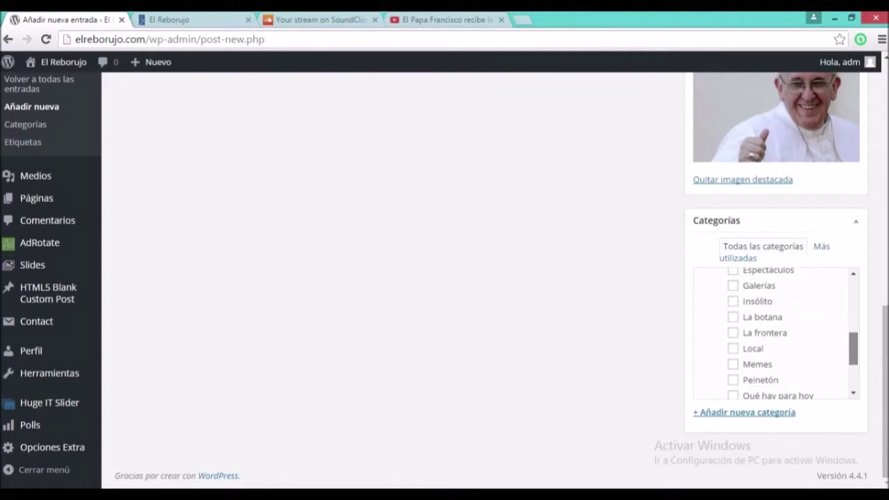
pyautogui.scroll(-3, 774, 334)
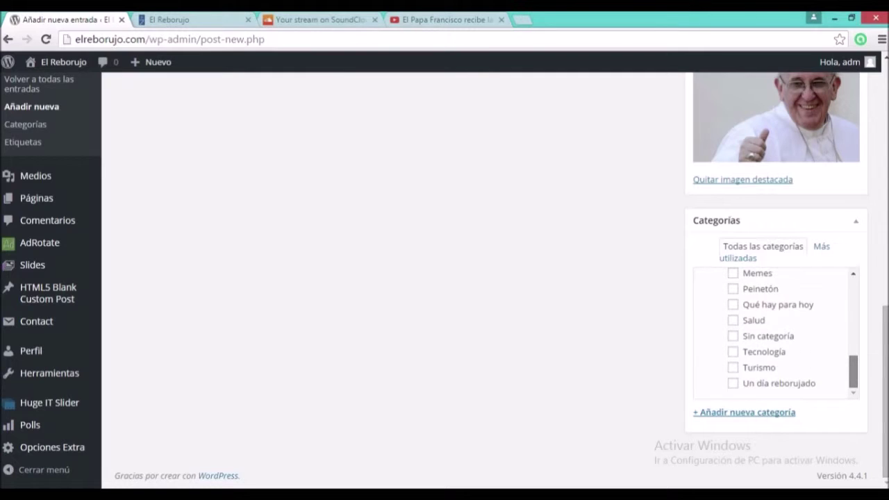
pyautogui.scroll(3, 774, 334)
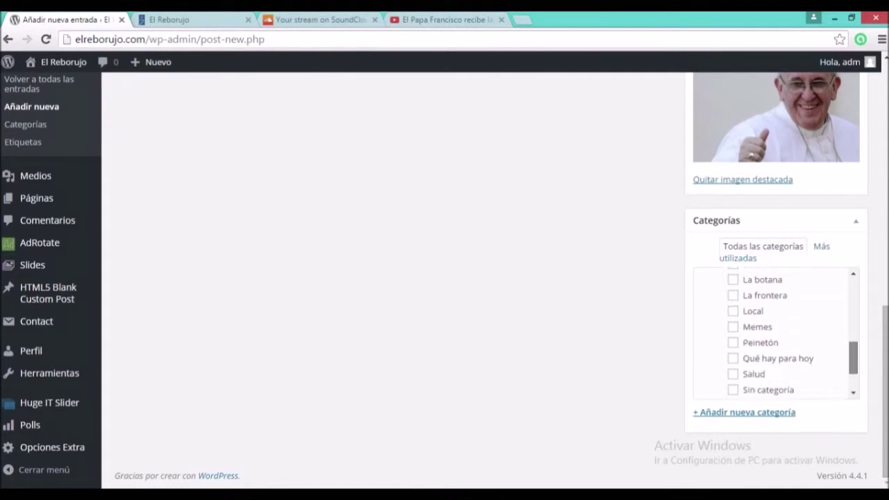
pyautogui.click(733, 316)
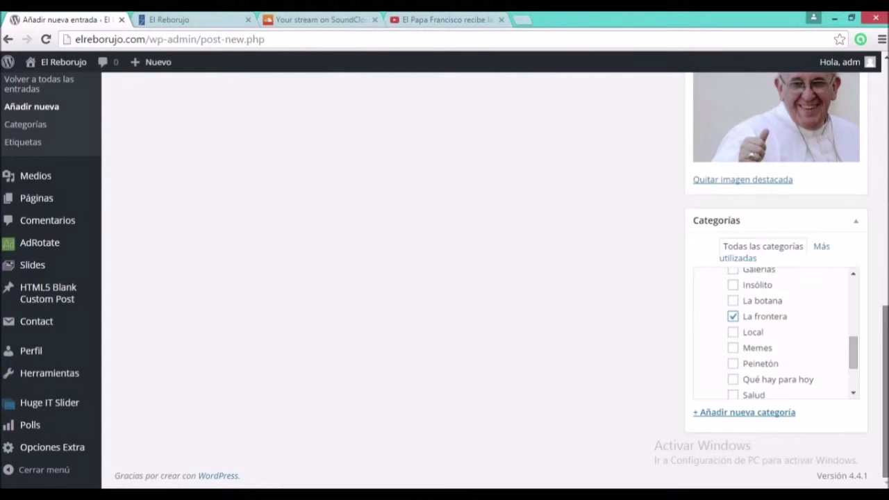
# Check the post's featured image, category and publishing settings, and publish the post
pyautogui.scroll(10, 389, 278)
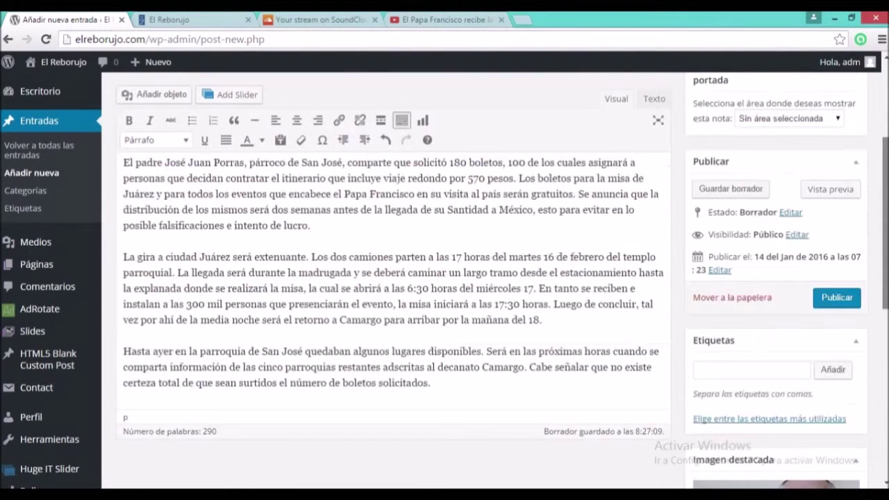
pyautogui.scroll(-3, 444, 278)
pyautogui.scroll(2, 445, 278)
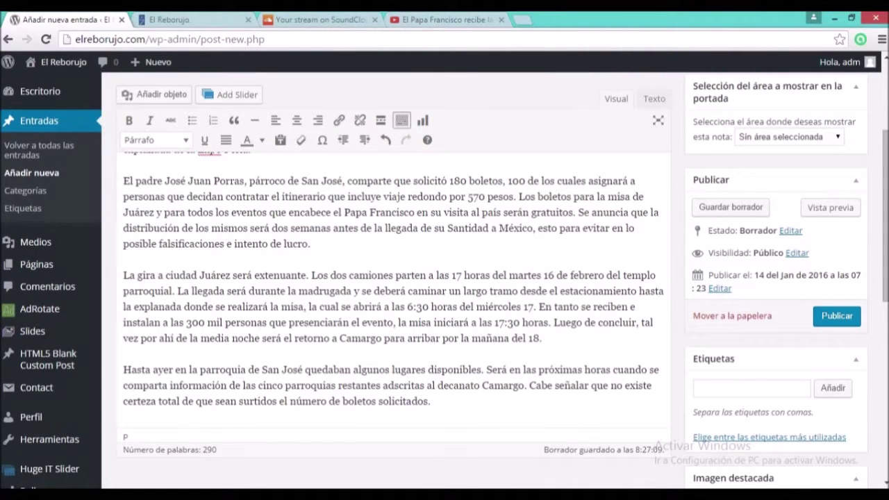
pyautogui.scroll(-3, 445, 278)
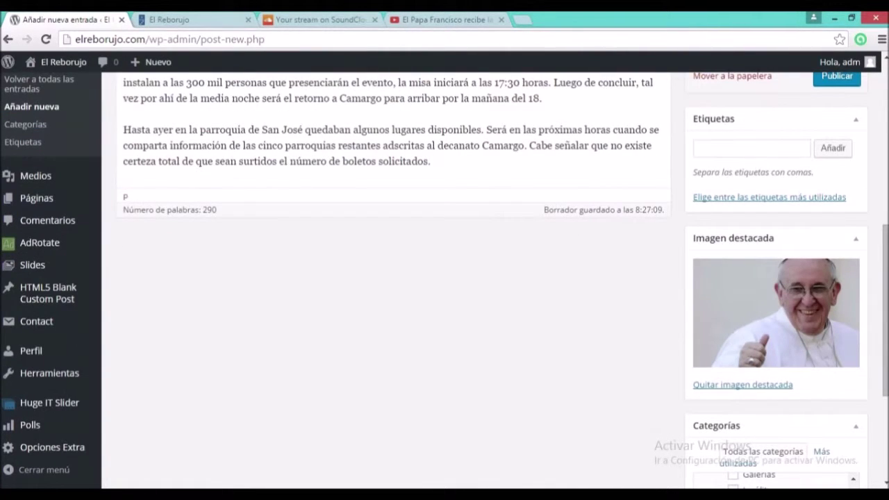
pyautogui.scroll(-3, 444, 277)
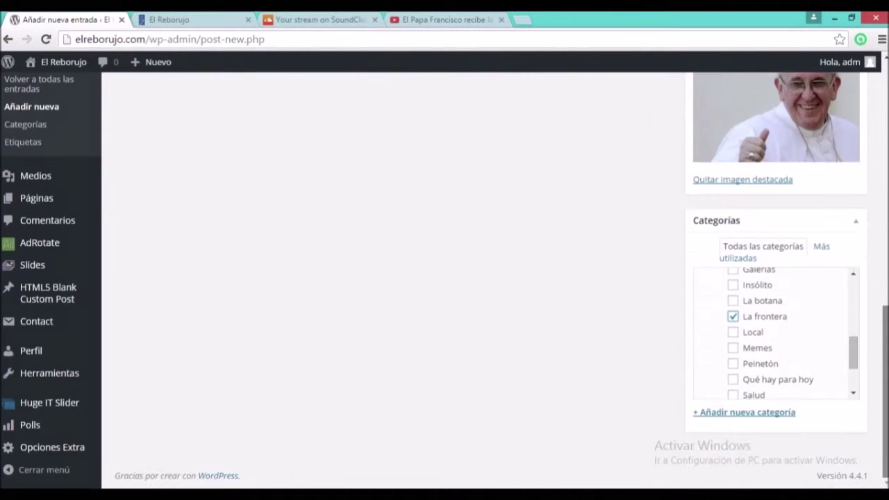
pyautogui.scroll(5, 444, 278)
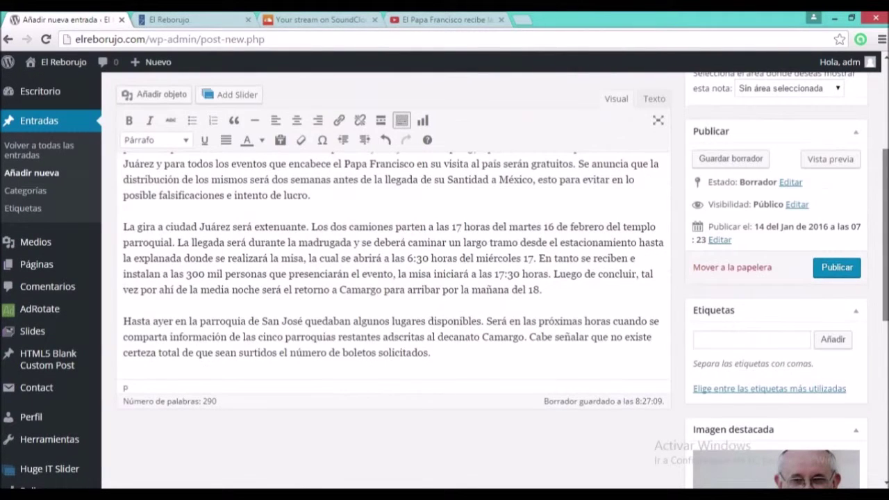
pyautogui.click(836, 267)
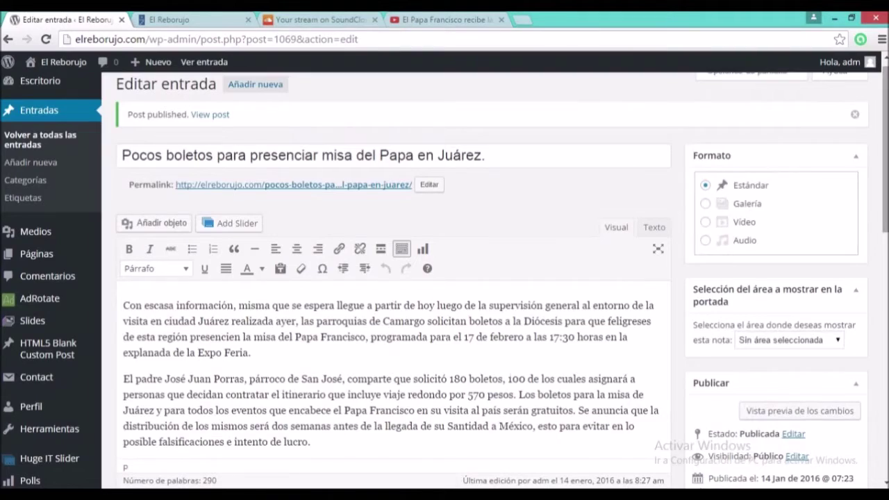
pyautogui.scroll(-5, 393, 278)
pyautogui.scroll(1, 444, 278)
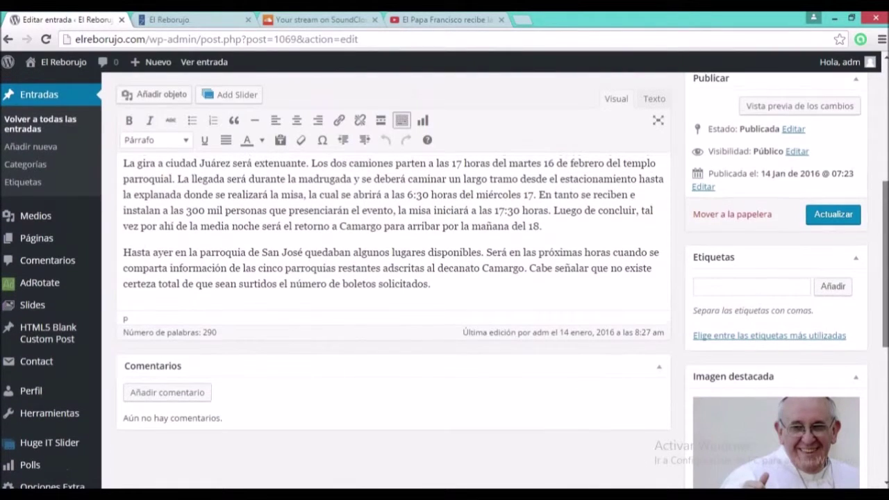
pyautogui.scroll(-1, 393, 278)
pyautogui.scroll(4, 393, 278)
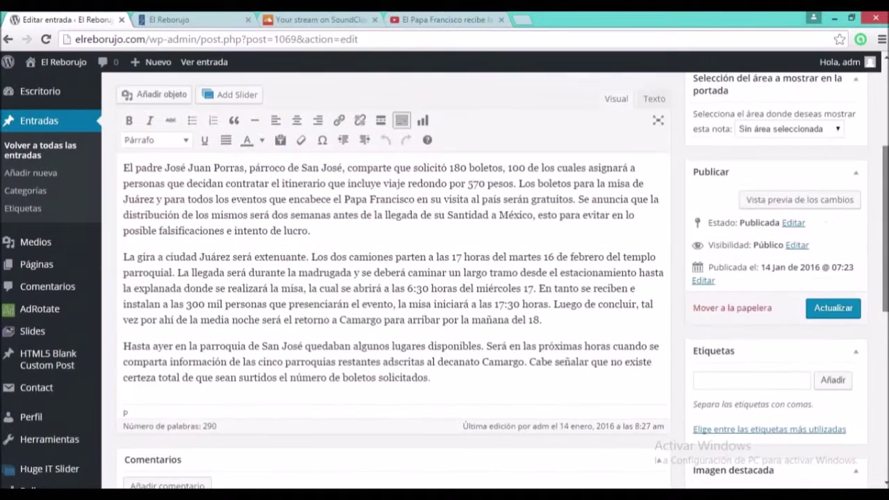
pyautogui.scroll(4, 393, 278)
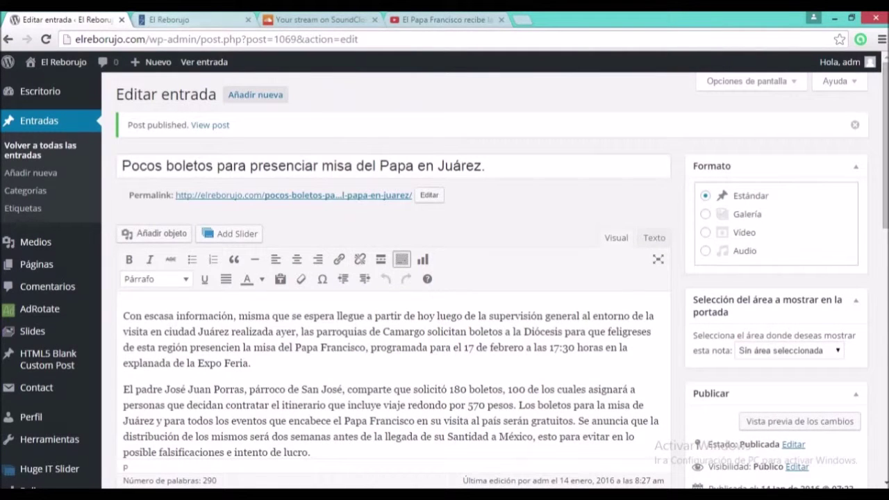
# Switch to the public El Reborujo site, reload it and look through the home page sections
pyautogui.click(169, 20)
pyautogui.click(46, 39)
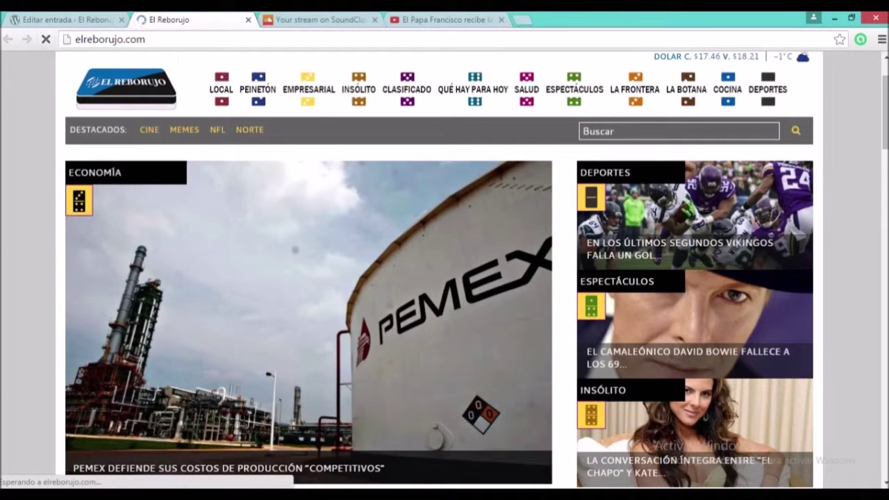
pyautogui.scroll(-4, 445, 271)
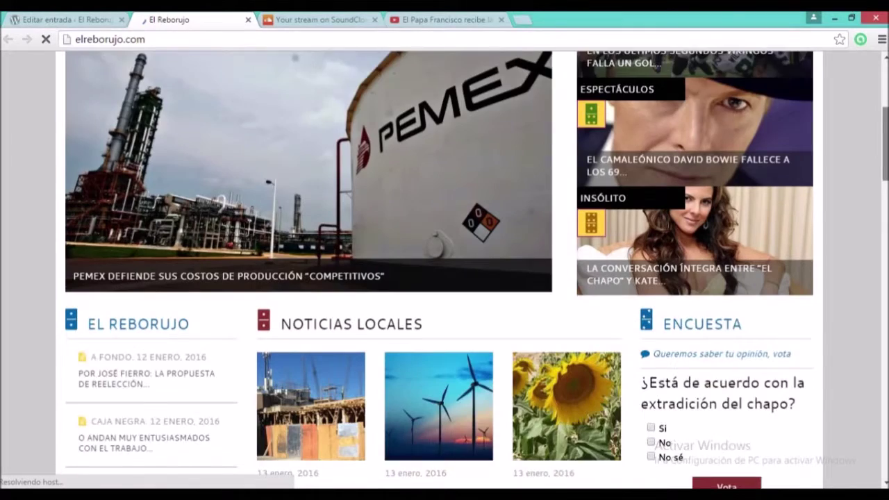
pyautogui.scroll(-2, 444, 271)
pyautogui.scroll(-8, 445, 271)
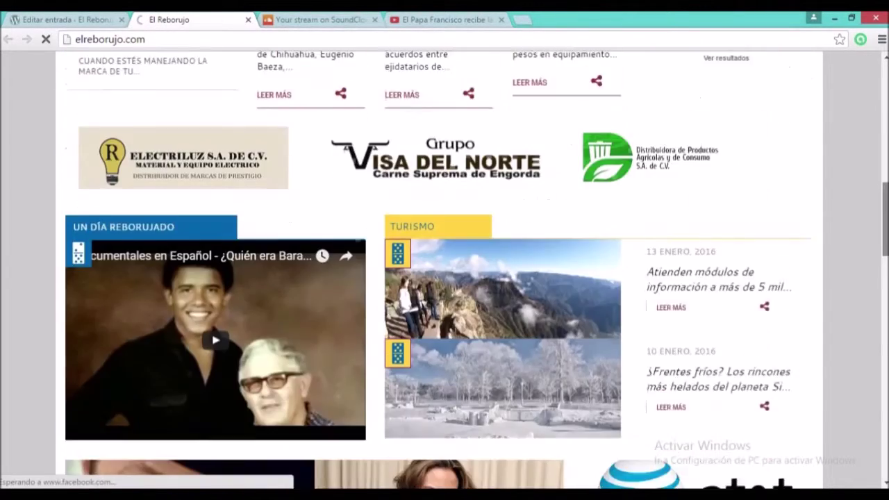
pyautogui.scroll(-7, 445, 271)
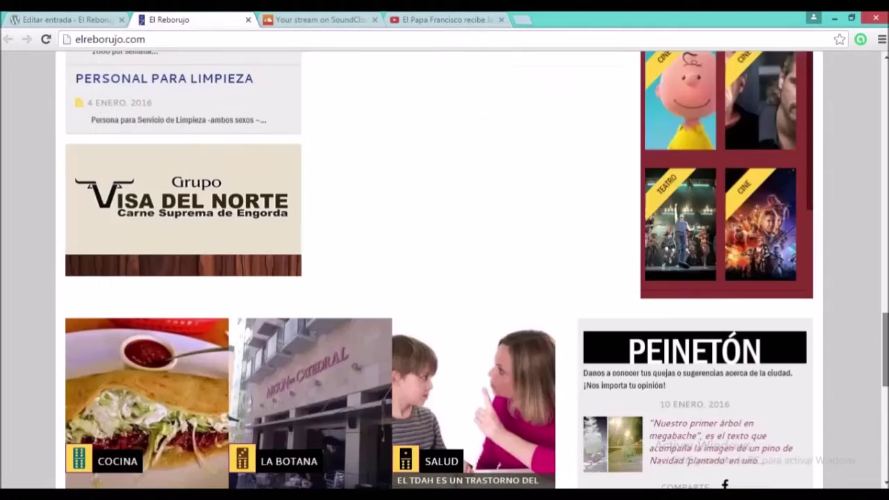
# Check the site's La frontera section for the published article and return to the home page
pyautogui.scroll(12, 445, 271)
pyautogui.scroll(10, 444, 271)
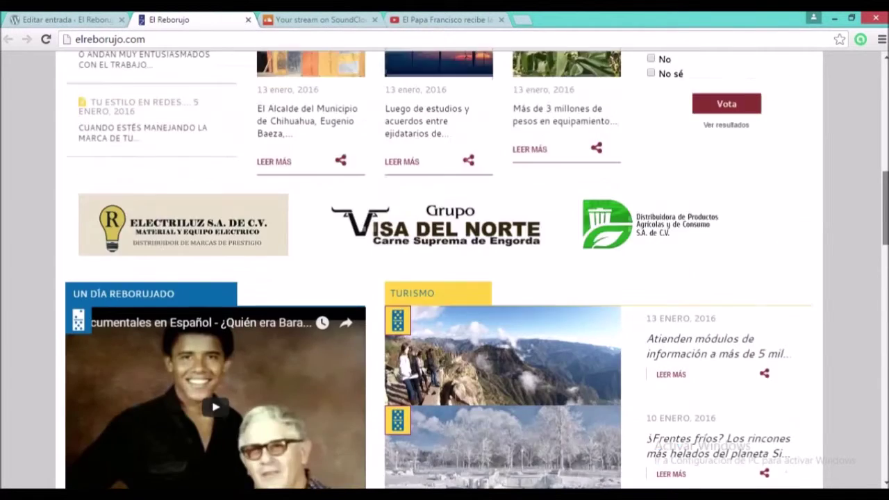
pyautogui.scroll(3, 444, 271)
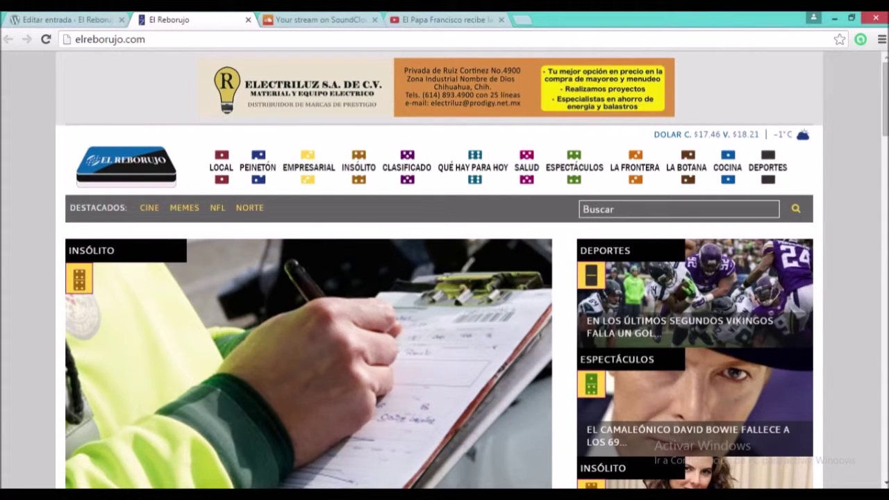
pyautogui.click(635, 168)
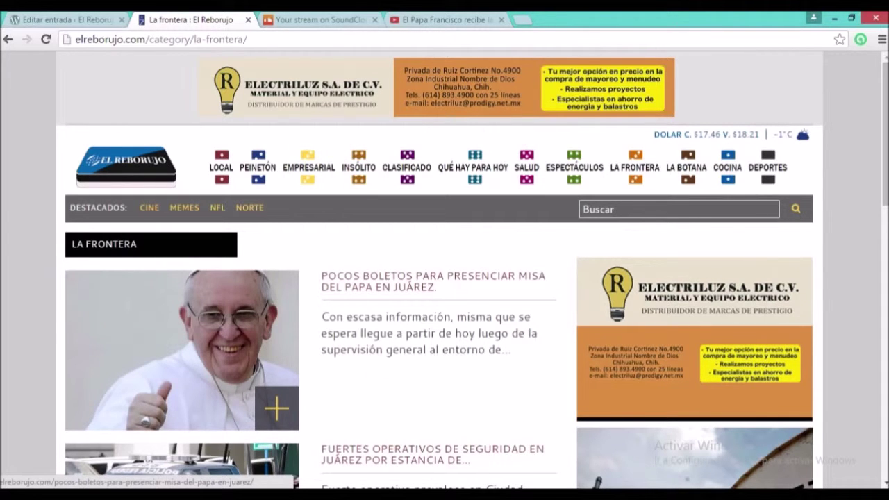
pyautogui.click(126, 165)
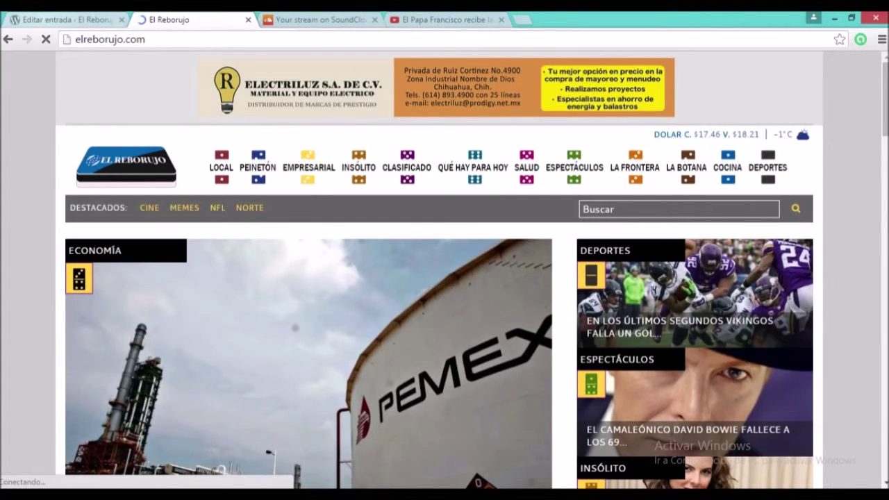
# Examine the front-page area options in the post's editor and return to the public site's home page
pyautogui.click(49, 20)
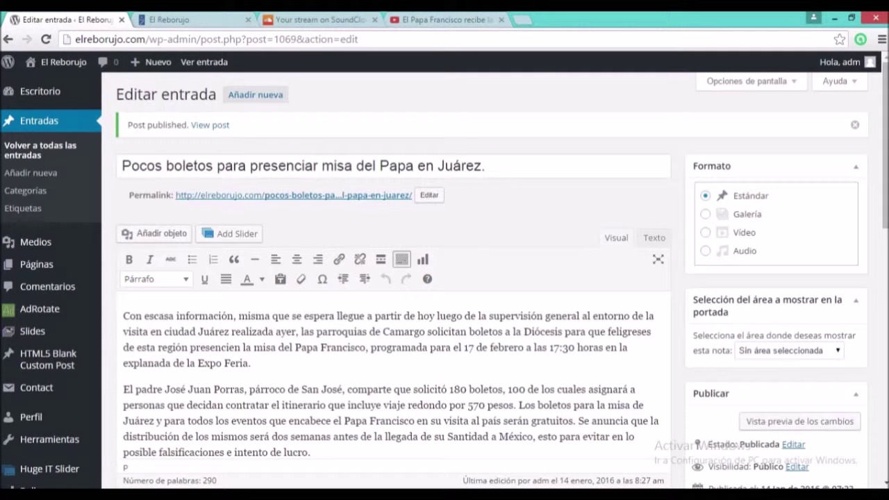
pyautogui.scroll(-2, 444, 278)
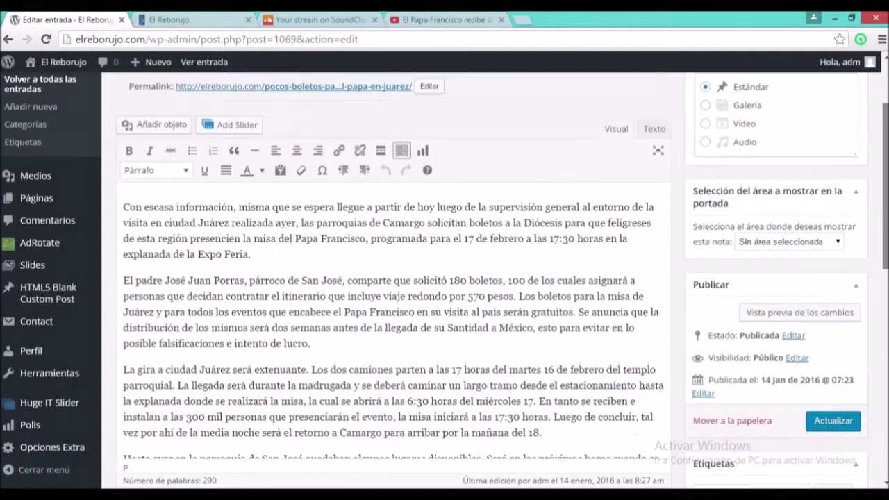
pyautogui.click(788, 241)
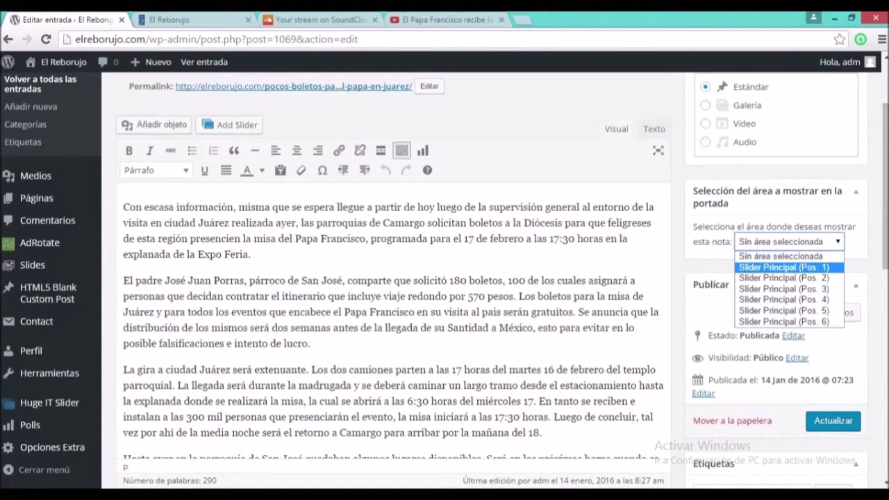
pyautogui.click(188, 20)
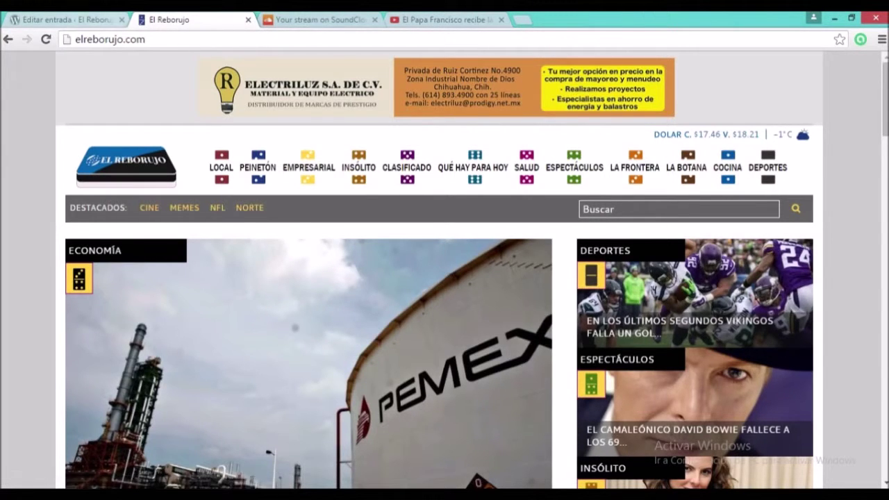
# Set the post's front-page area to Slider Principal (Pos. 3) and update the post
pyautogui.click(105, 20)
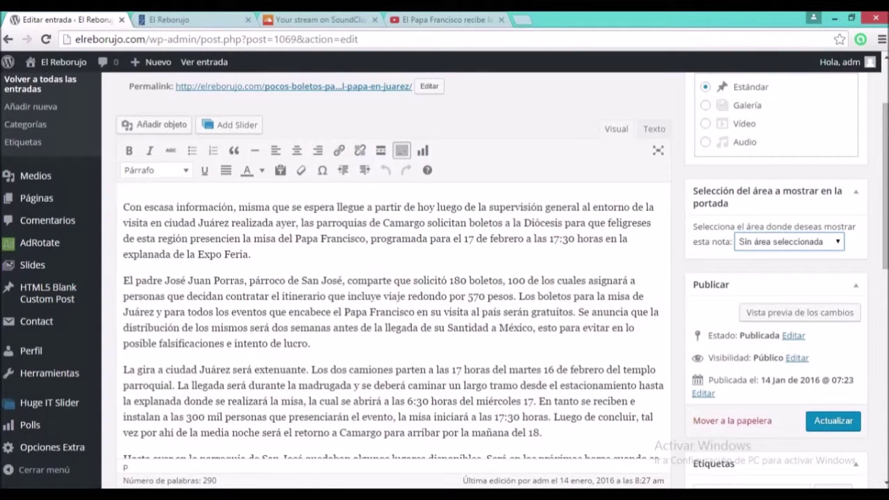
pyautogui.click(788, 242)
pyautogui.press('Down')
pyautogui.press('Down')
pyautogui.press('Down')
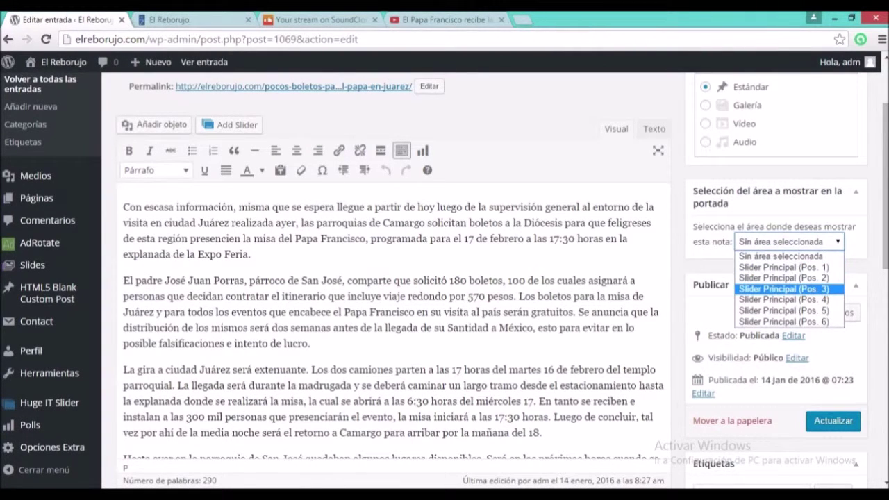
pyautogui.press('Return')
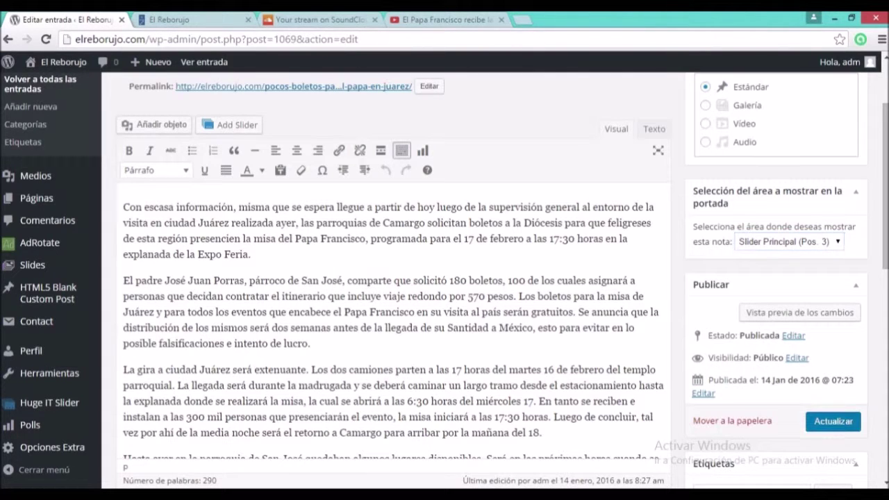
pyautogui.click(833, 421)
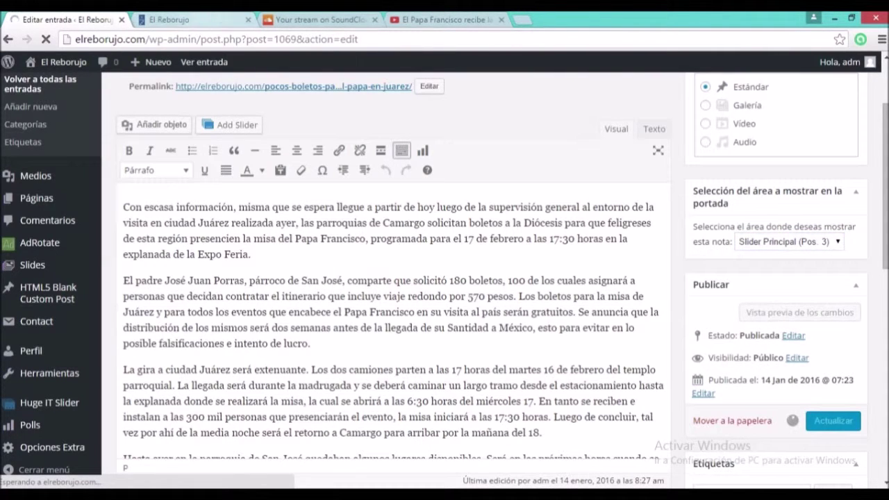
# Reload the public El Reborujo home page and check the main slider for the article
pyautogui.click(198, 20)
pyautogui.press('F5')
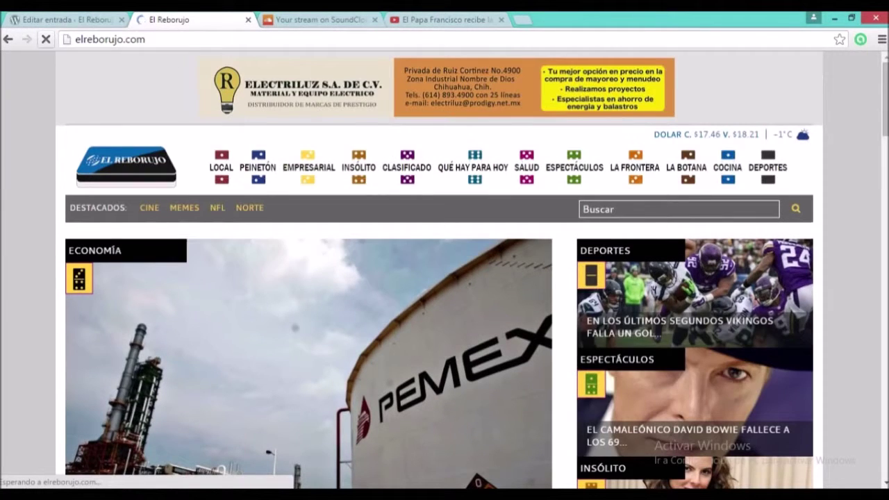
pyautogui.scroll(-3, 445, 278)
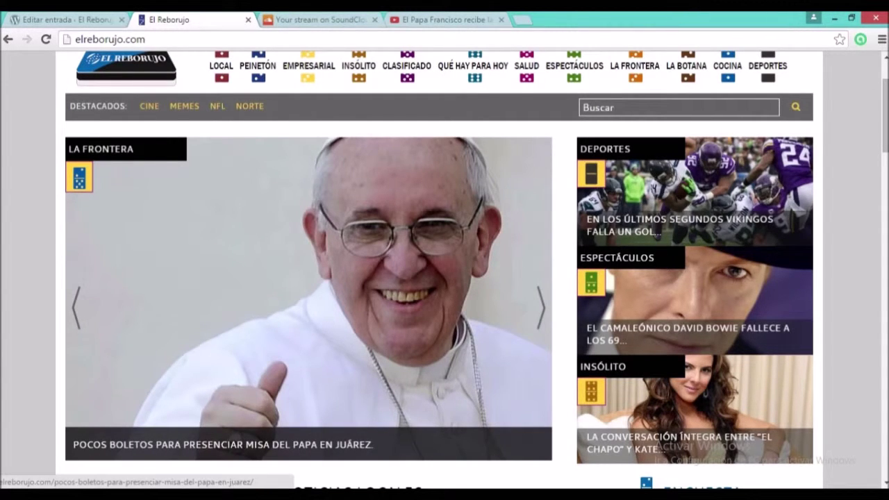
# Set the post's format to Galería and review the post's remaining settings in the editor
pyautogui.click(64, 19)
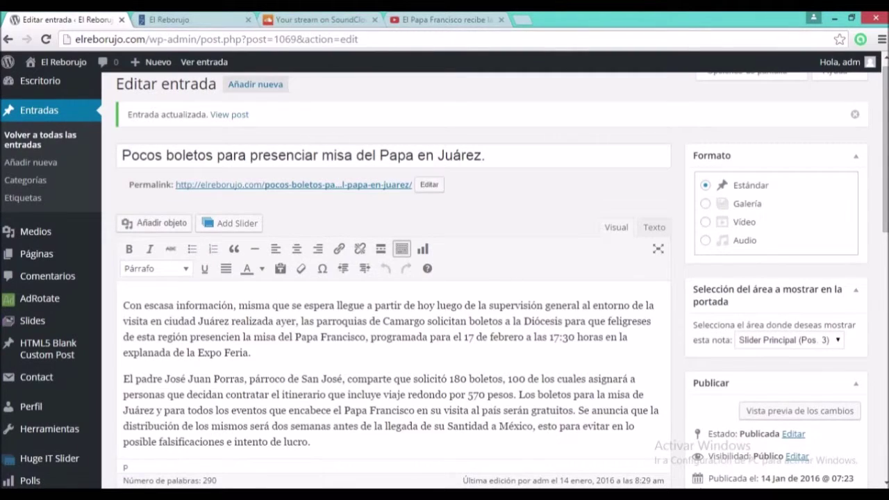
pyautogui.scroll(-3, 445, 278)
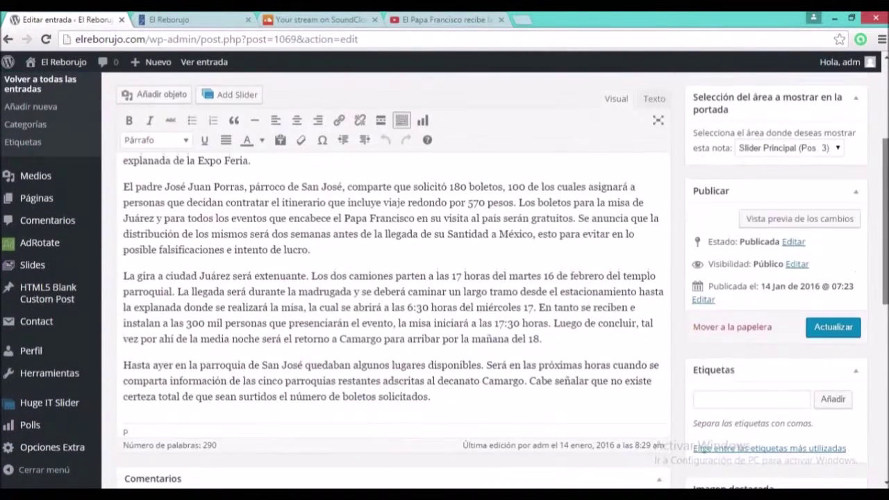
pyautogui.scroll(-3, 445, 278)
pyautogui.scroll(5, 444, 278)
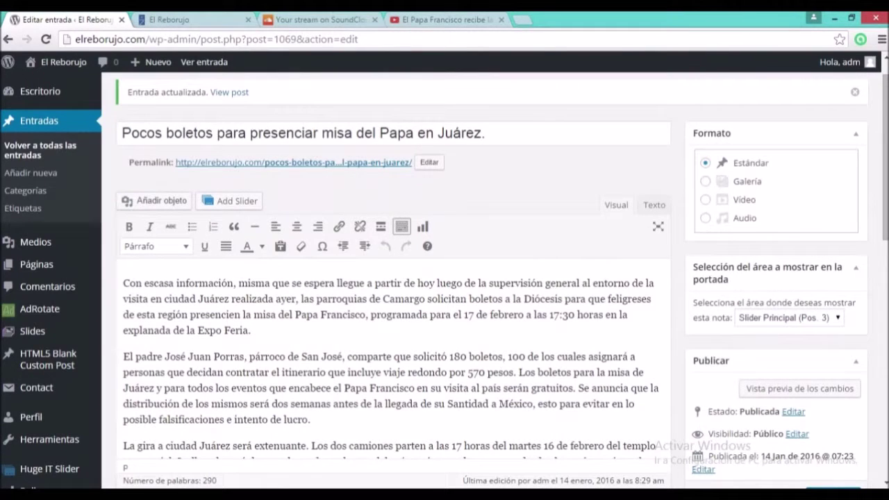
pyautogui.click(705, 181)
pyautogui.scroll(-8, 486, 278)
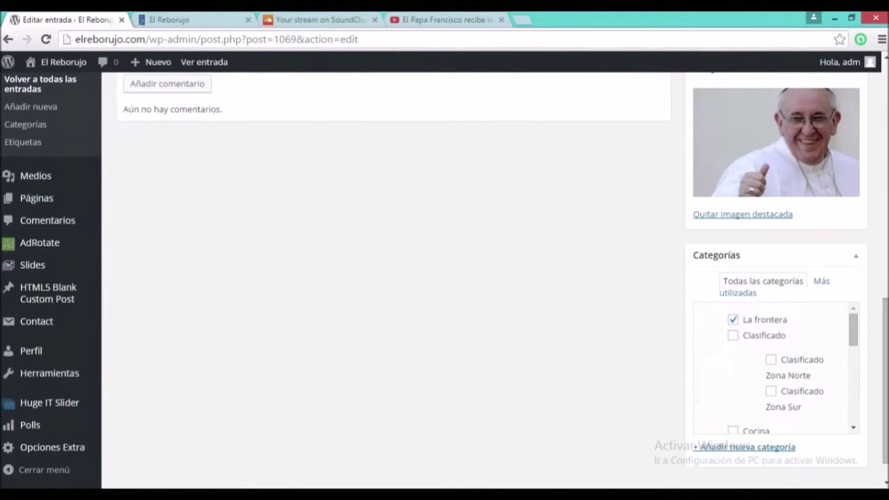
pyautogui.scroll(4, 487, 278)
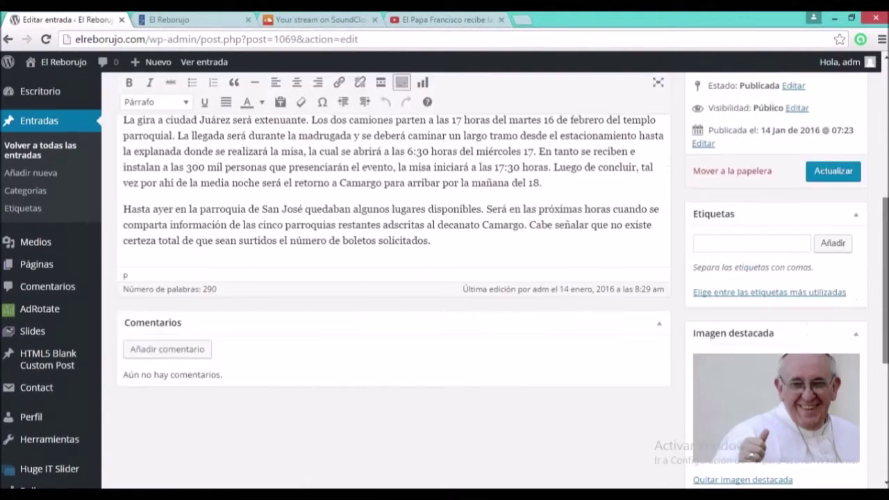
pyautogui.scroll(6, 487, 278)
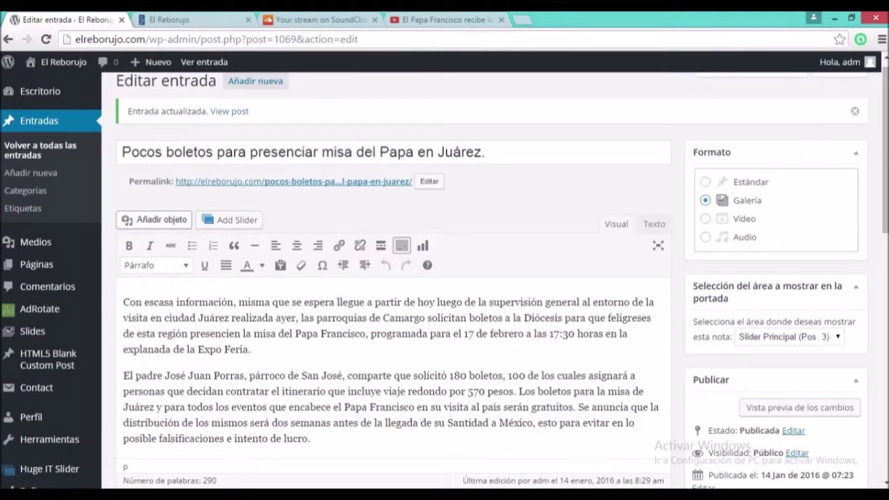
# Create a new gallery from the library images el-papa-francisco.jpg, image_001.jpg and turismo-chihuahua-1024x768.jpg
pyautogui.click(153, 220)
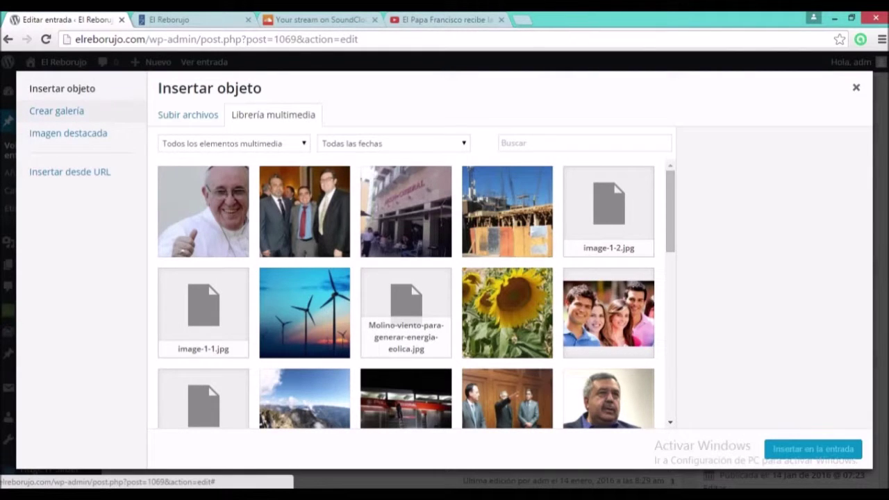
pyautogui.click(56, 111)
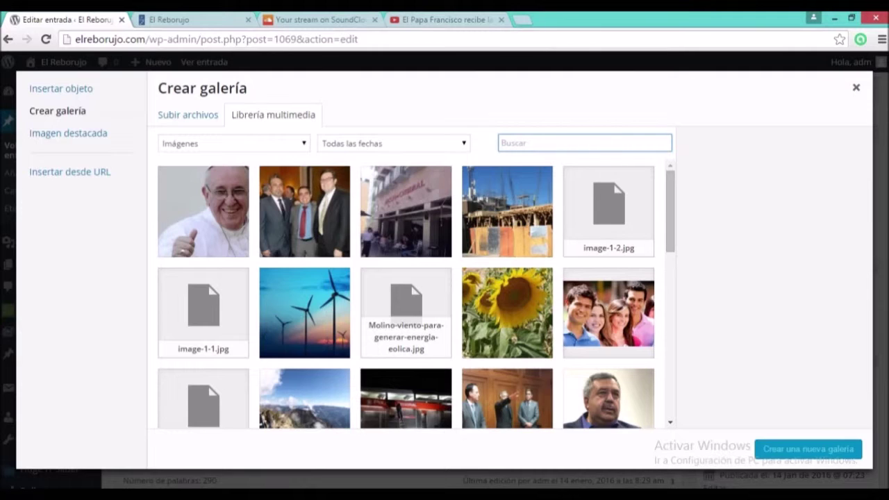
pyautogui.click(203, 211)
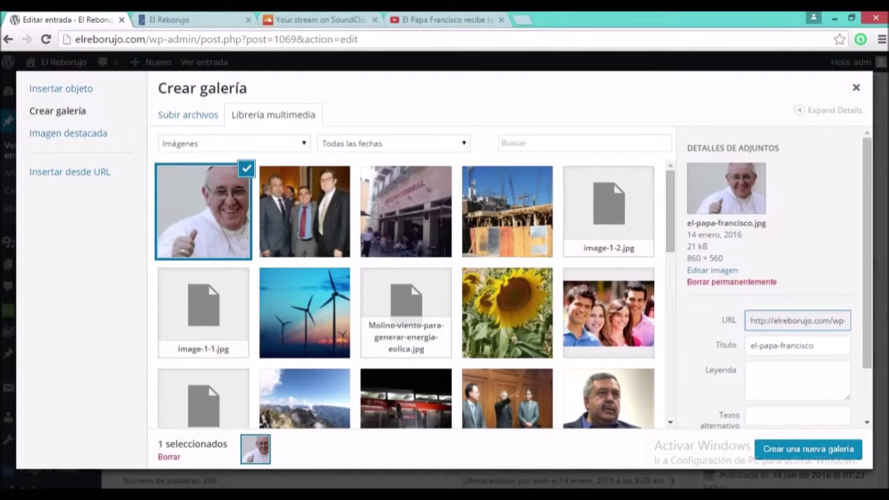
pyautogui.click(507, 312)
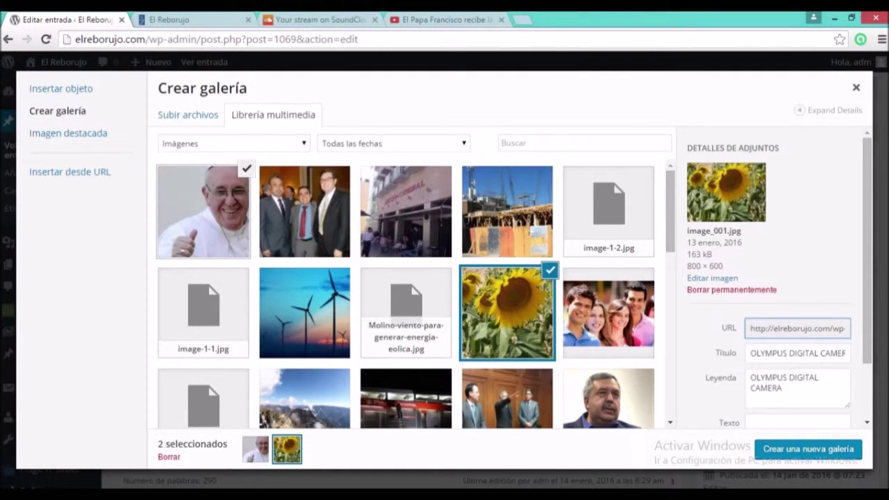
pyautogui.scroll(-2, 416, 294)
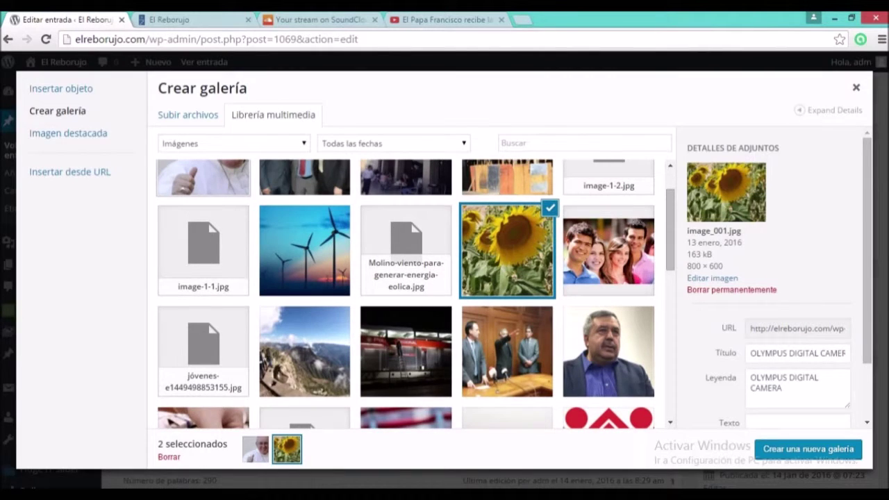
pyautogui.click(304, 351)
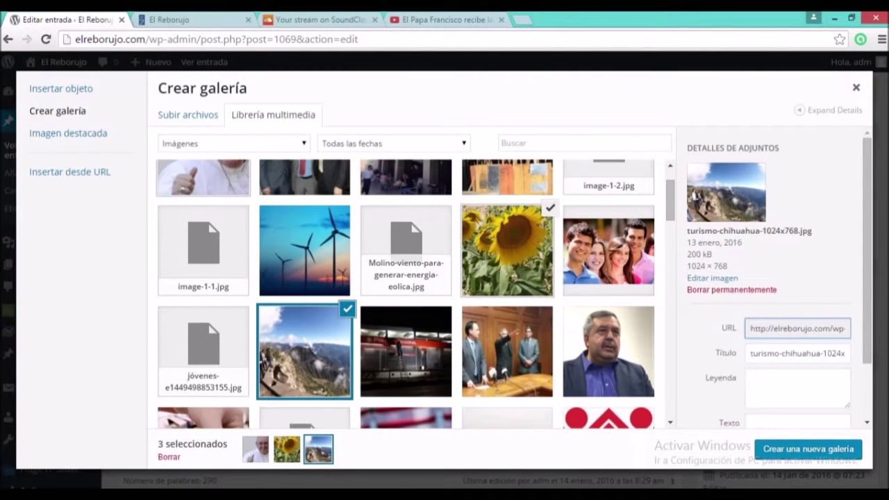
pyautogui.scroll(2, 406, 294)
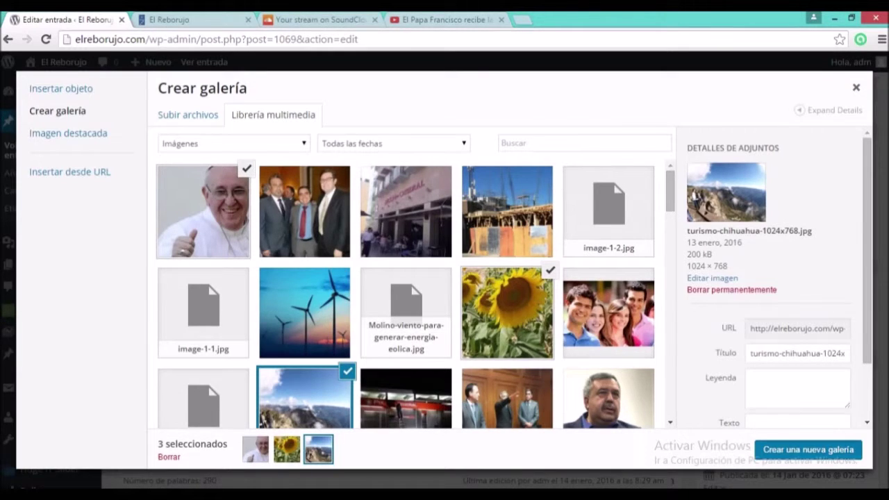
pyautogui.click(808, 449)
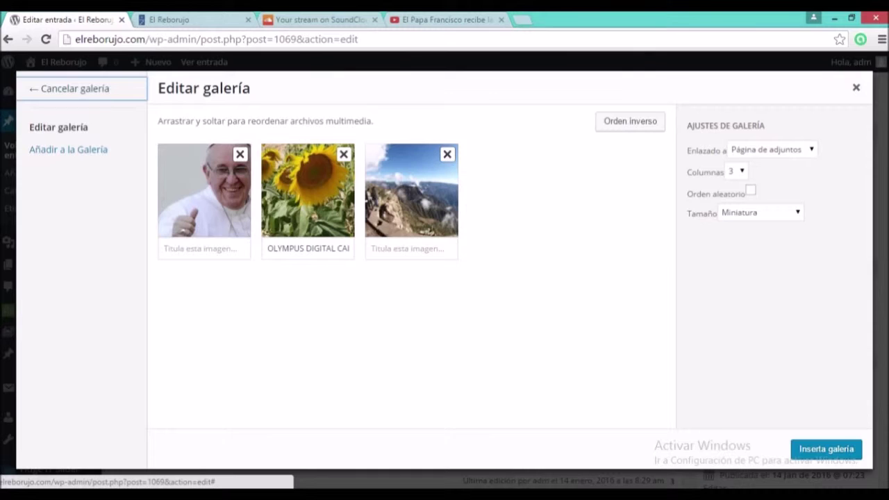
# Insert the gallery into the post with the image captions Papa, Flores and Barrancas, and update the post
pyautogui.click(203, 248)
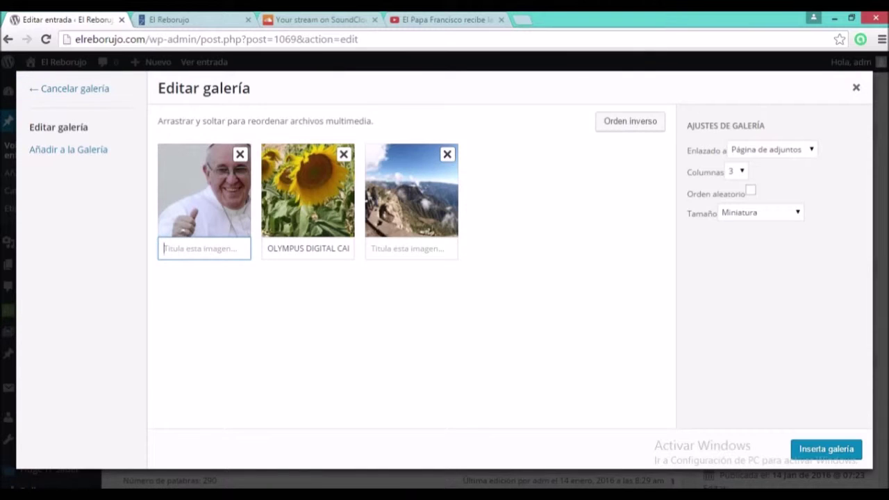
pyautogui.write('Papa')
pyautogui.tripleClick(289, 248)
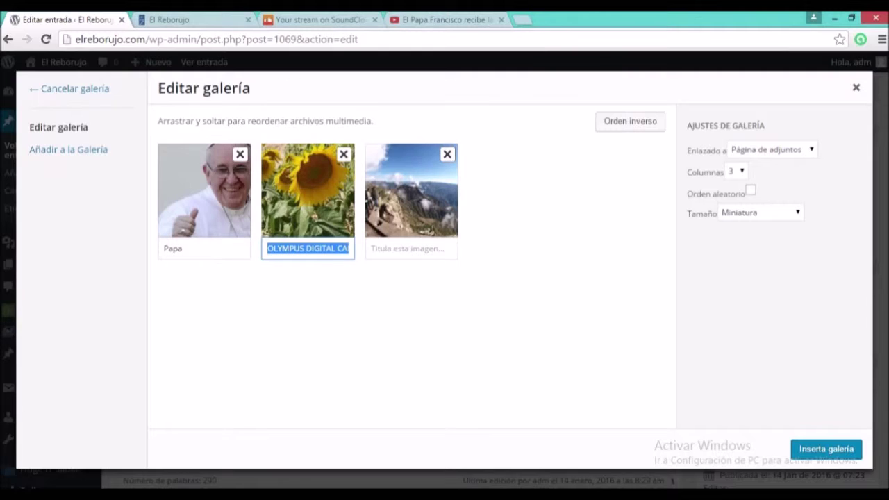
pyautogui.write('F')
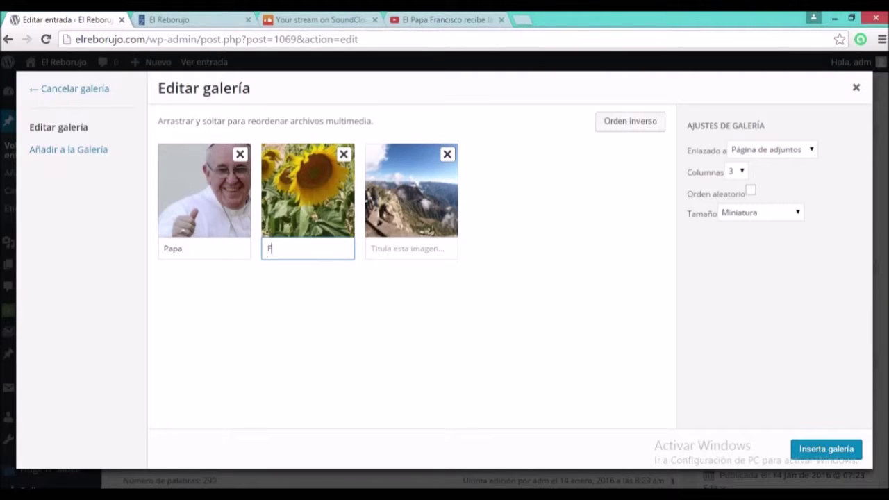
pyautogui.write('lores')
pyautogui.click(411, 248)
pyautogui.write('Barr')
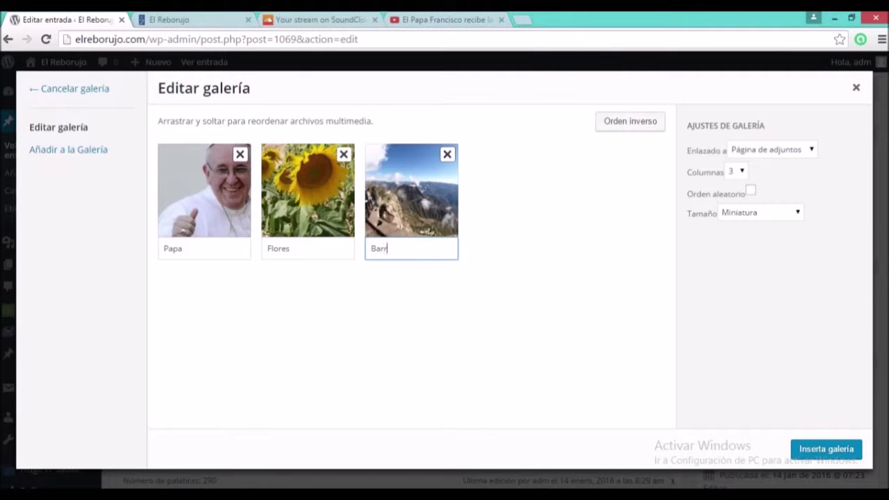
pyautogui.write('ancas')
pyautogui.click(826, 449)
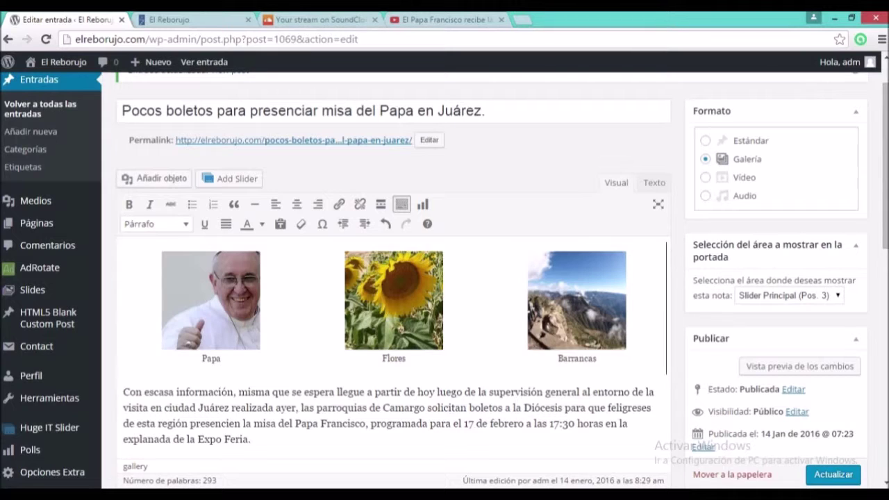
pyautogui.click(833, 474)
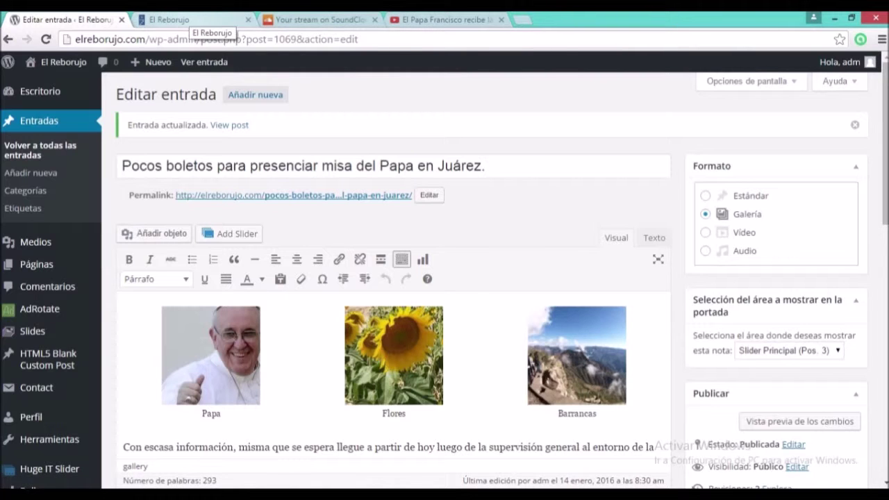
# Open the article on the public site to check its image gallery, and return to the post's editor
pyautogui.click(198, 21)
pyautogui.click(161, 272)
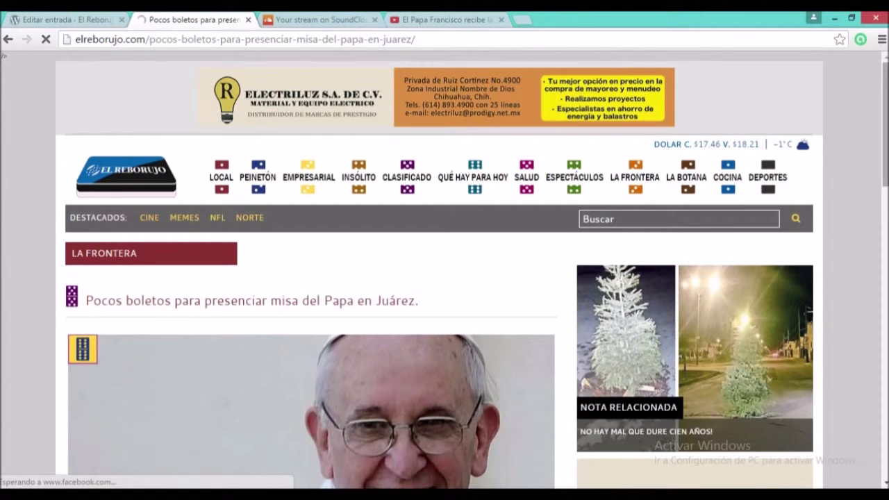
pyautogui.scroll(-4, 699, 455)
pyautogui.scroll(-1, 444, 271)
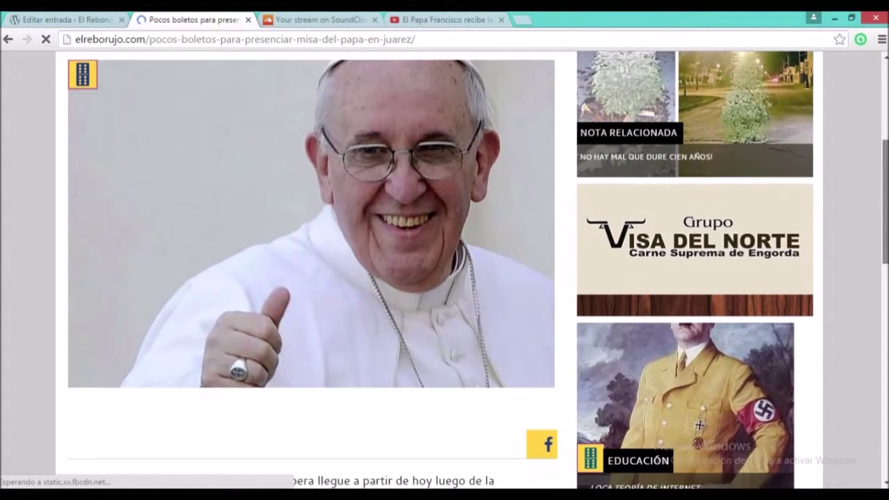
pyautogui.scroll(1, 444, 271)
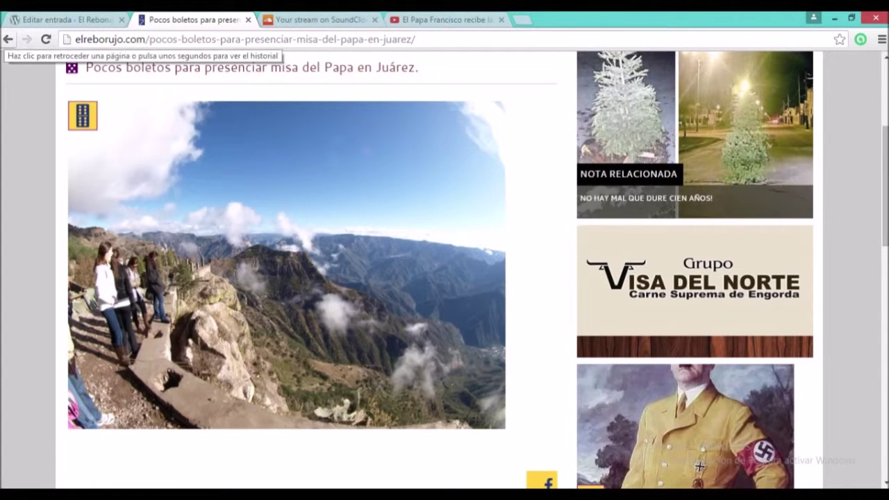
pyautogui.click(8, 39)
pyautogui.click(61, 20)
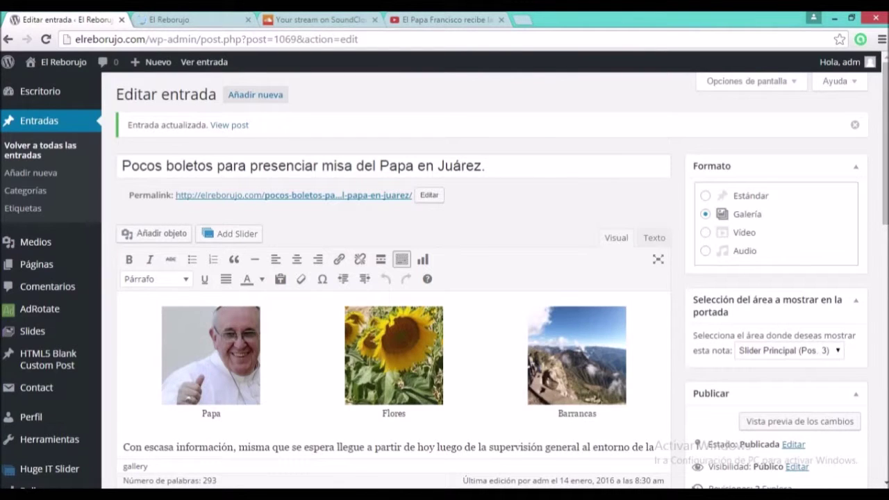
# Delete the image gallery and the empty line above the first paragraph from the post's content
pyautogui.click(394, 355)
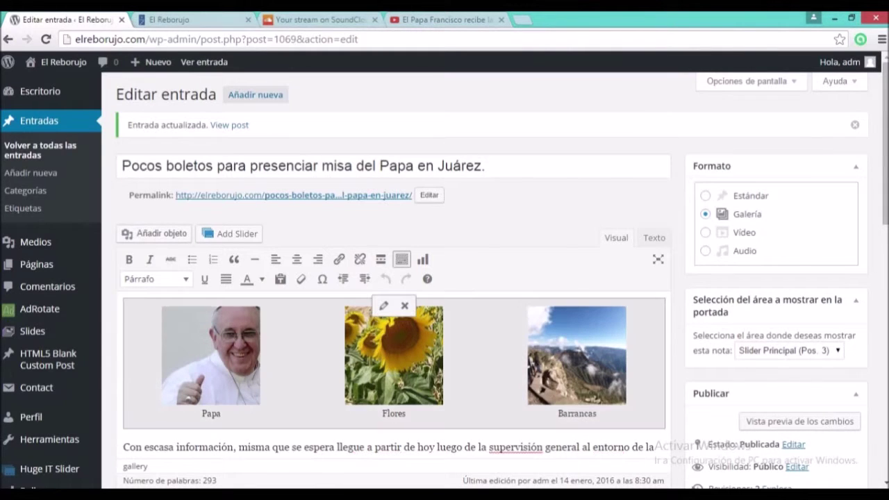
pyautogui.click(405, 306)
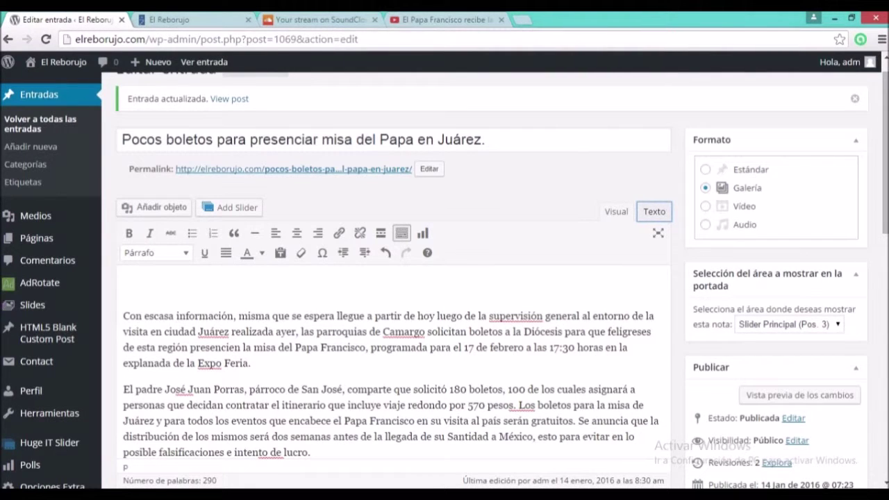
pyautogui.press('Delete')
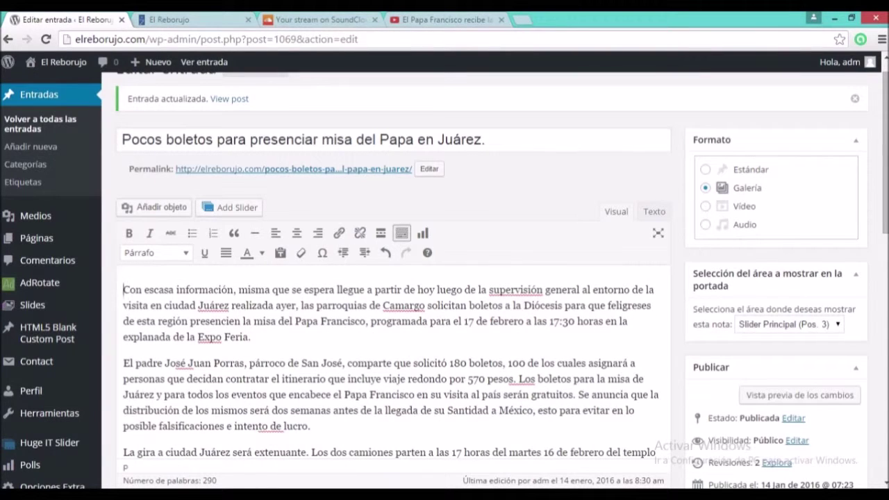
# Set the post's format to Vídeo and switch to the YouTube page of the Papa Francisco video
pyautogui.click(706, 206)
pyautogui.scroll(-5, 445, 278)
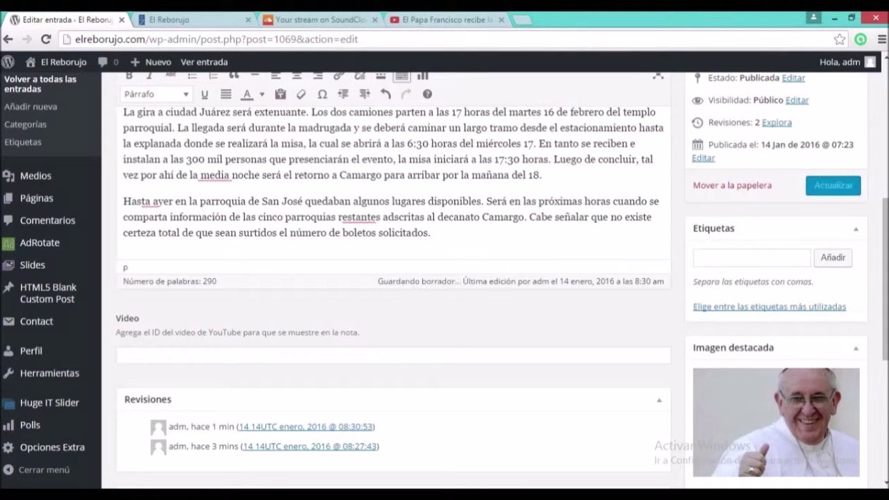
pyautogui.click(443, 20)
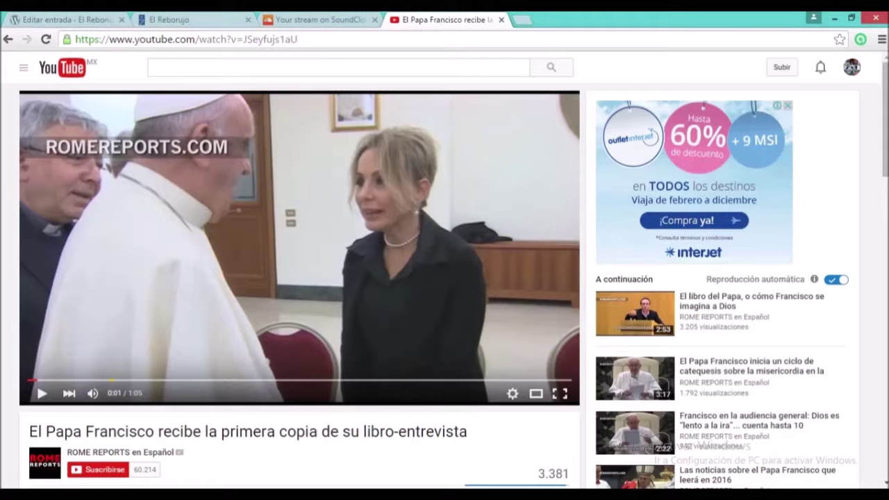
# Copy the video ID JSeyfujs1aU from the YouTube address and paste it into the post's Video field
pyautogui.moveTo(243, 39); pyautogui.dragTo(298, 38)
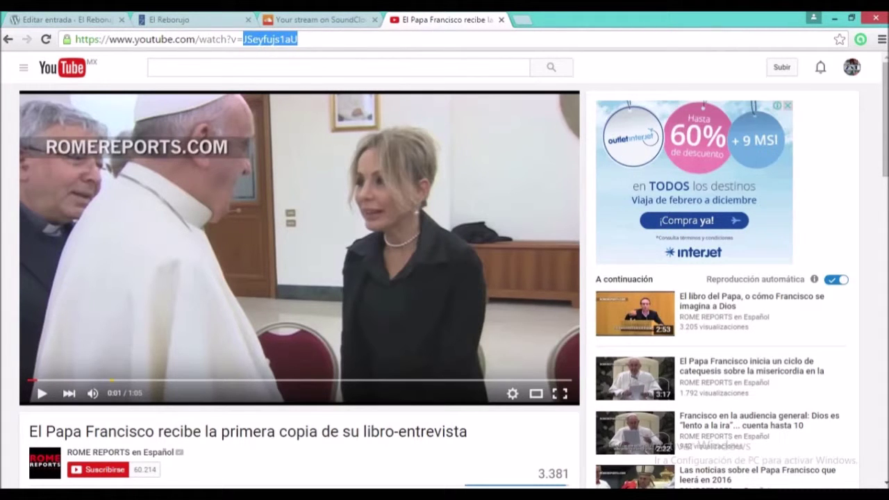
pyautogui.rightClick(286, 39)
pyautogui.click(314, 86)
pyautogui.hotkey('ctrl', '1')
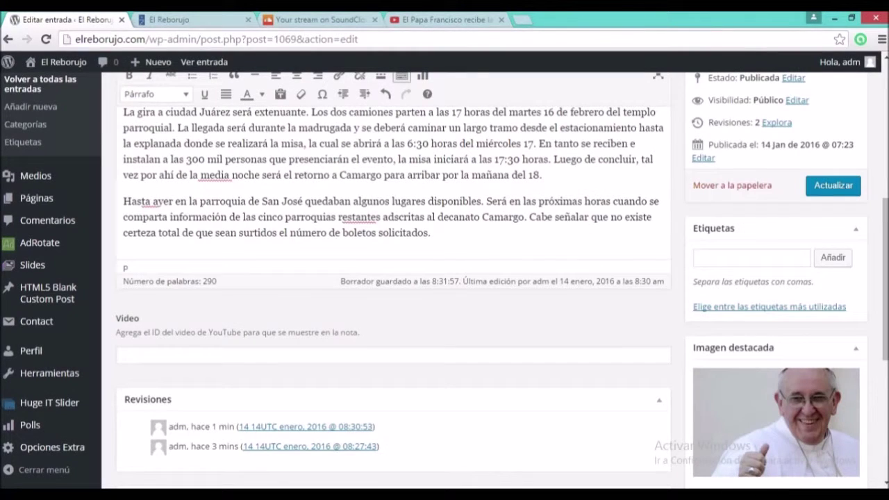
pyautogui.click(120, 356)
pyautogui.hotkey('ctrl', 'v')
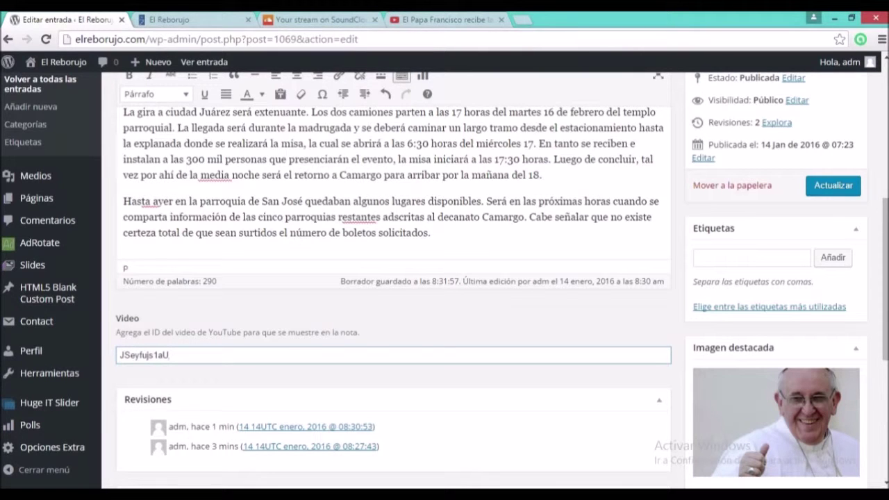
# Update the post to save its Vídeo format and YouTube video ID, and check the saved settings
pyautogui.scroll(-2, 393, 278)
pyautogui.scroll(4, 393, 278)
pyautogui.scroll(3, 393, 278)
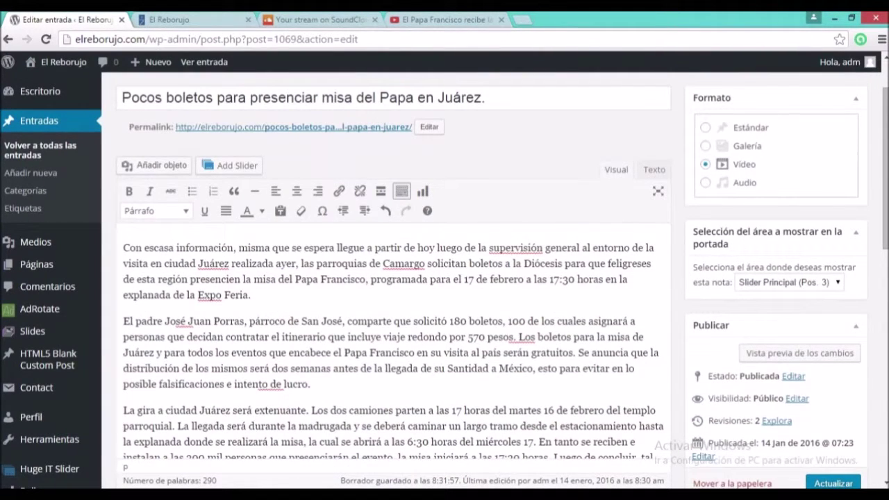
pyautogui.scroll(-4, 393, 278)
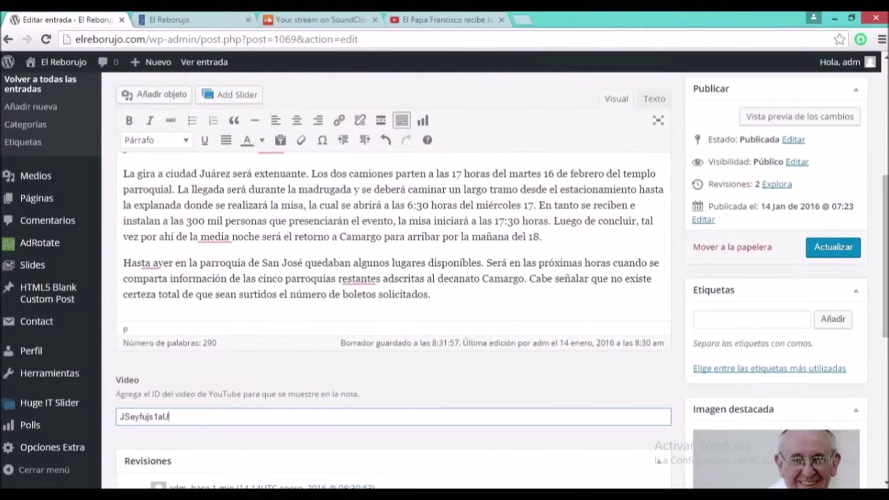
pyautogui.scroll(-5, 393, 278)
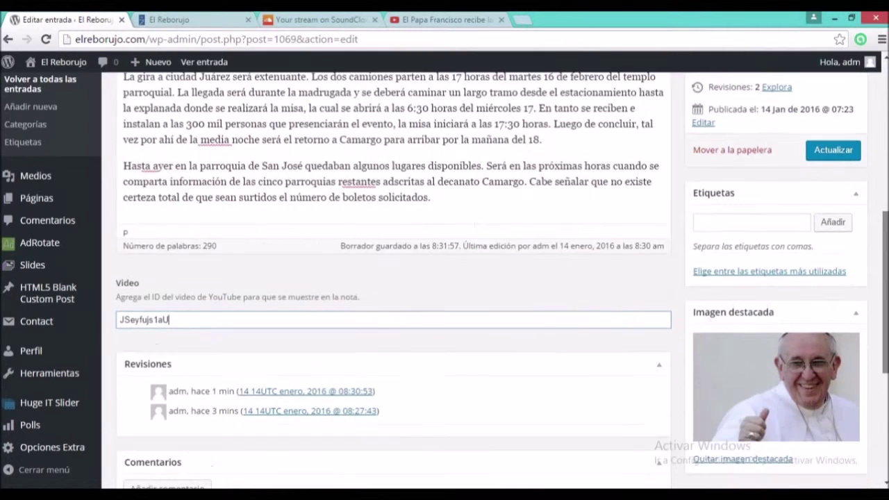
pyautogui.scroll(6, 393, 278)
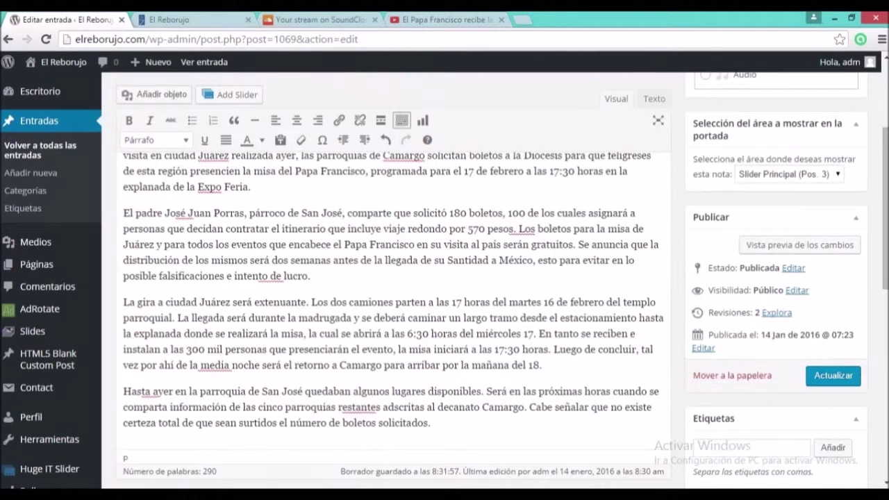
pyautogui.click(833, 376)
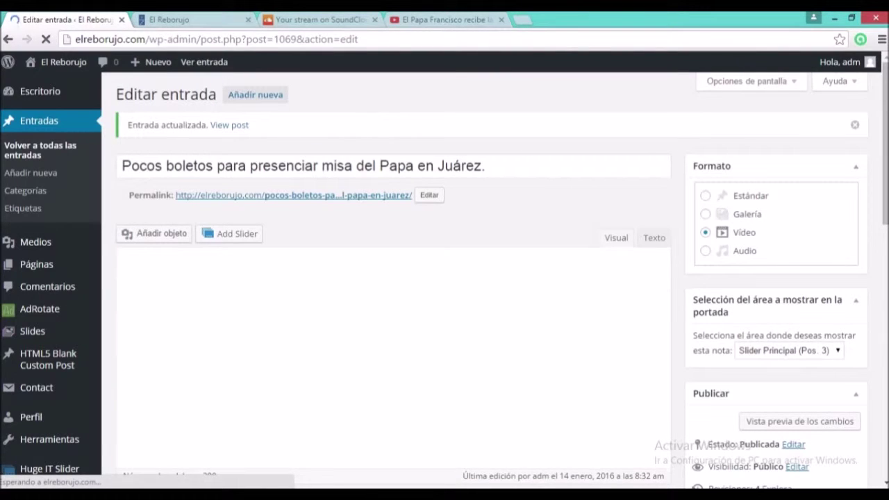
pyautogui.scroll(-5, 445, 278)
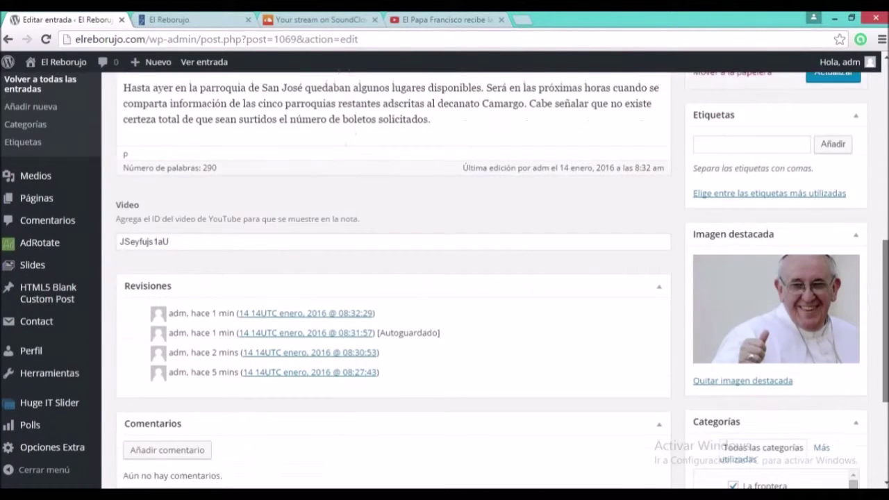
pyautogui.scroll(5, 393, 278)
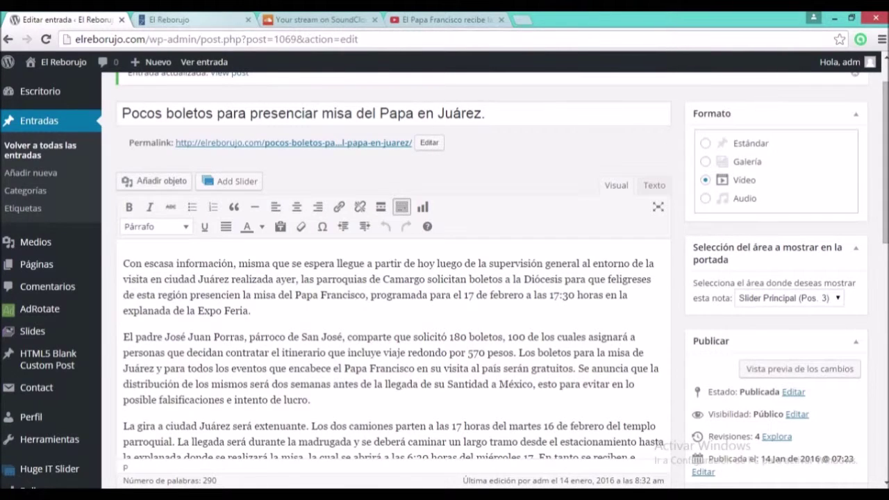
# Reload the El Reborujo front page and open the Papa en Juárez article from the main slider
pyautogui.click(186, 20)
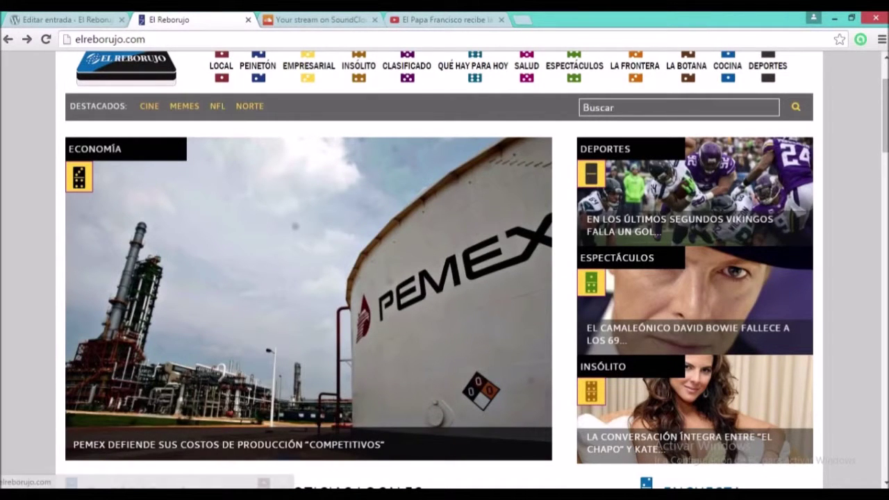
pyautogui.click(45, 39)
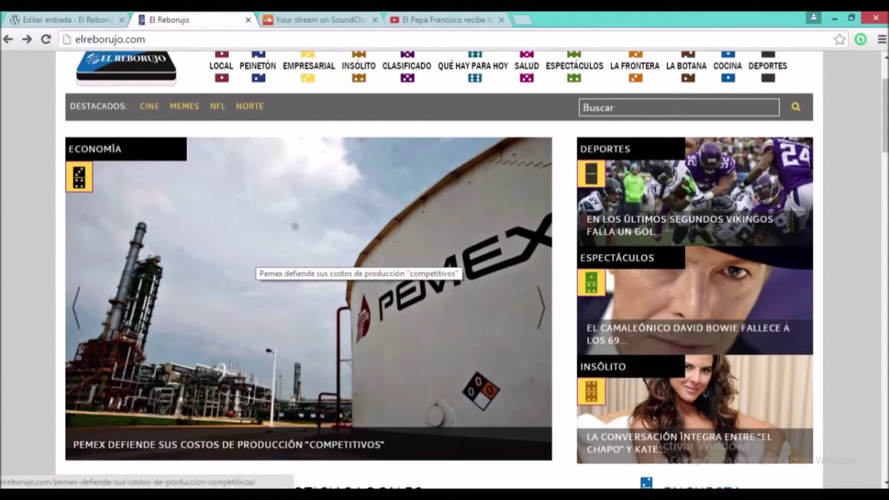
pyautogui.click(541, 308)
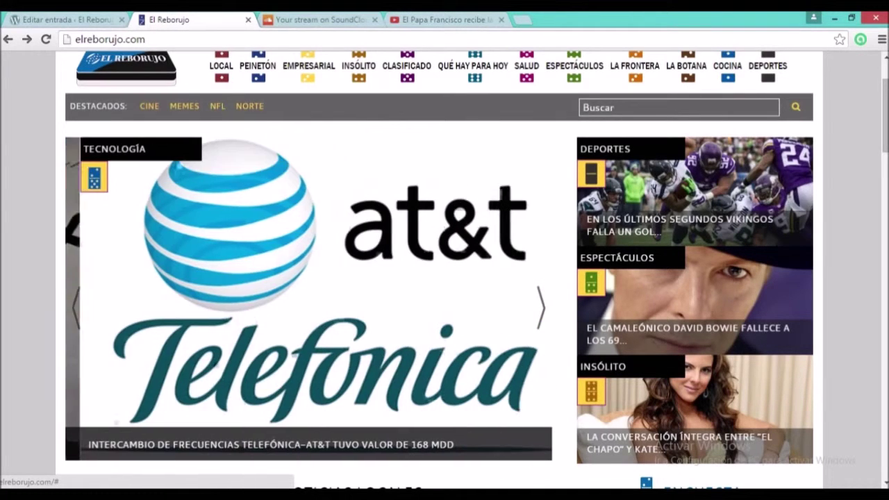
pyautogui.click(541, 308)
pyautogui.click(308, 299)
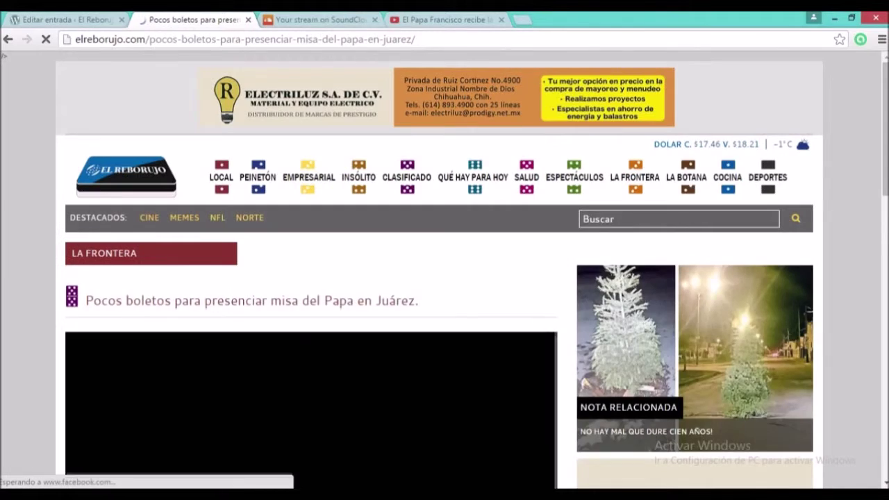
# Play the article's embedded video briefly and pause it, go back to the front page, and return to the post's editor
pyautogui.moveTo(885, 129); pyautogui.dragTo(885, 155)
pyautogui.scroll(-2, 445, 278)
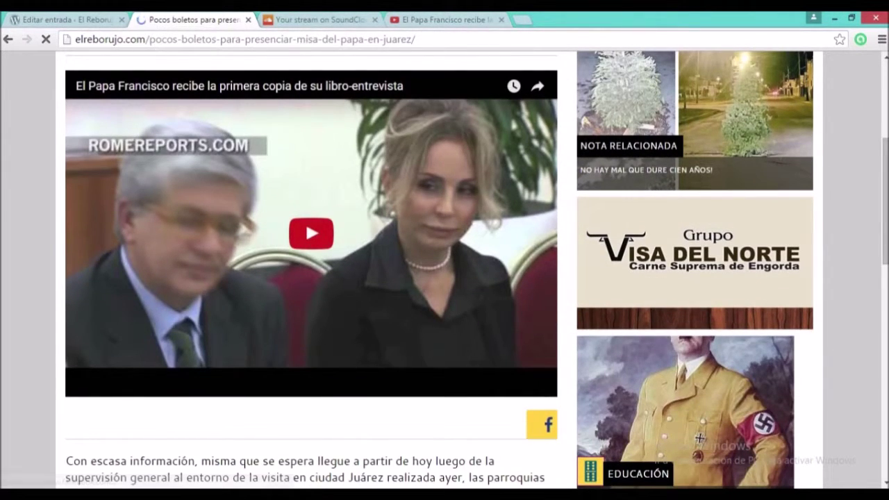
pyautogui.click(311, 234)
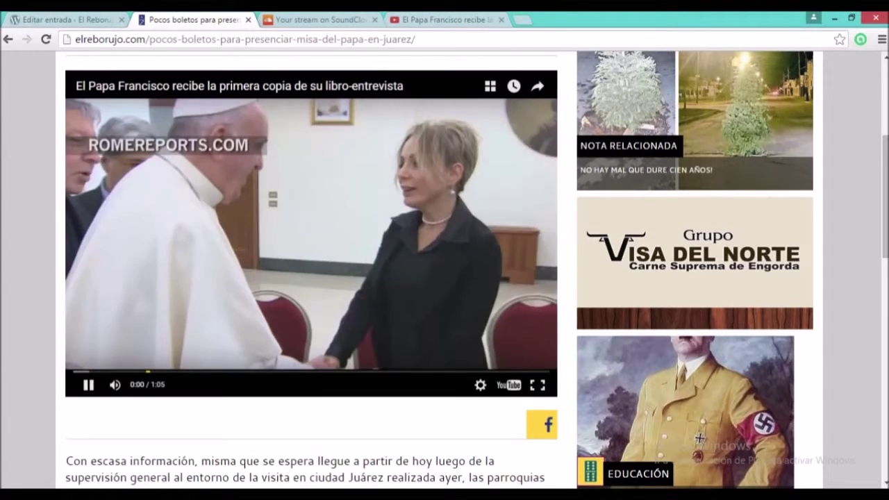
pyautogui.press('space')
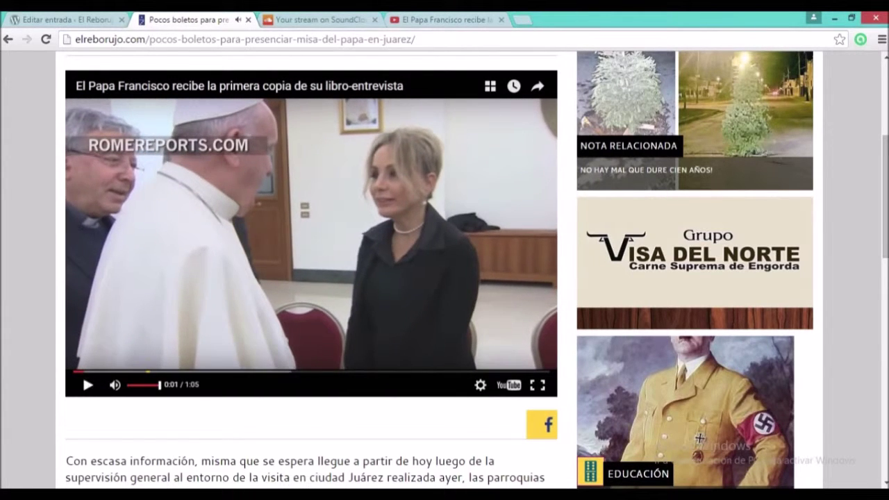
pyautogui.moveTo(885, 181); pyautogui.dragTo(885, 108)
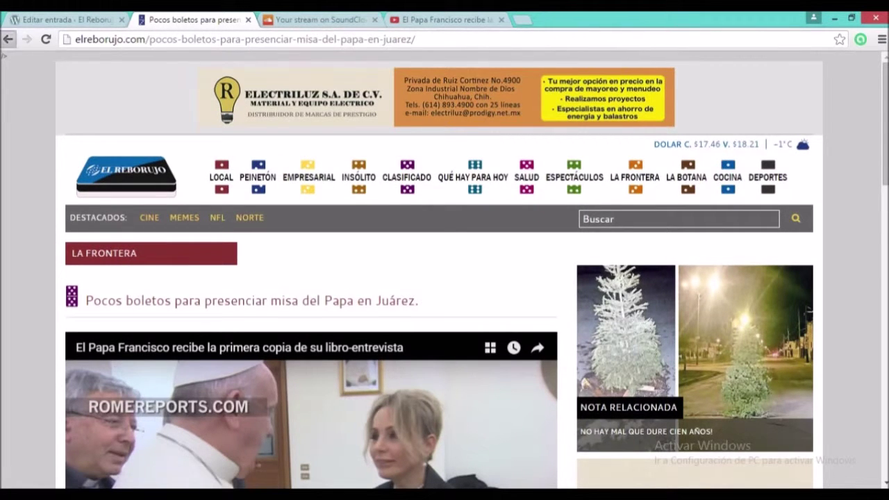
pyautogui.click(8, 39)
pyautogui.click(66, 19)
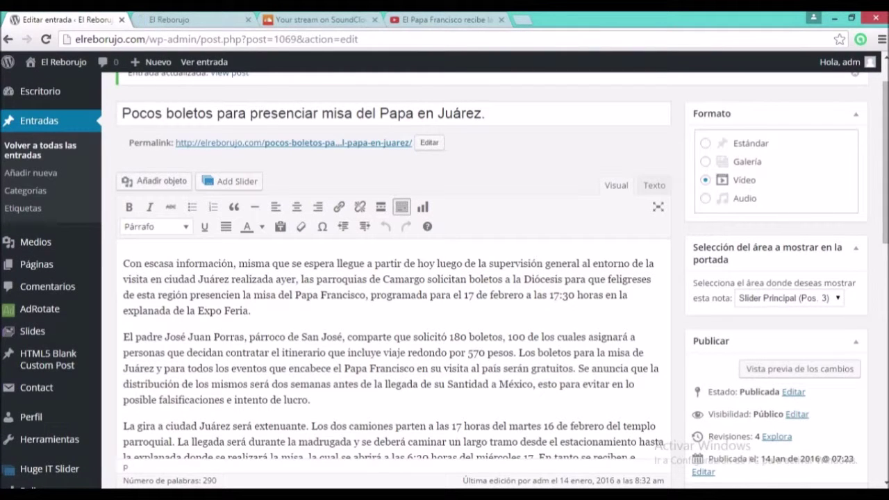
# Clear the YouTube ID from the post's Video field
pyautogui.scroll(-10, 445, 280)
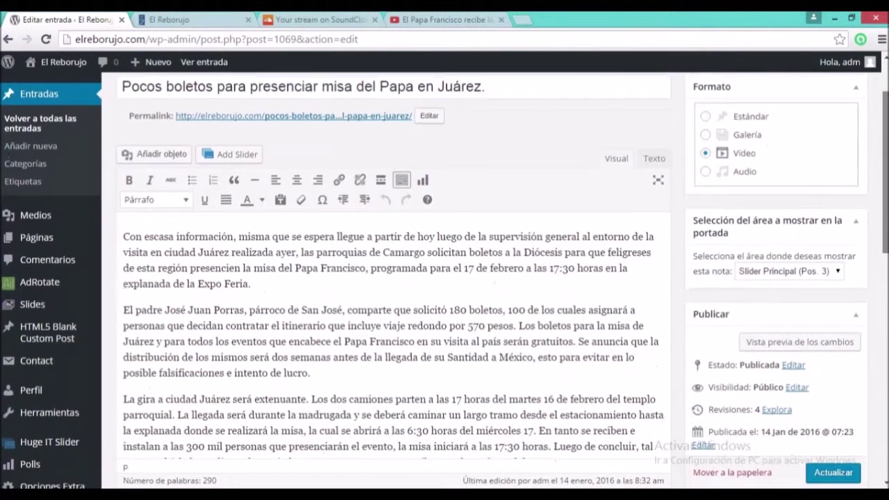
pyautogui.moveTo(169, 226); pyautogui.dragTo(69, 264)
pyautogui.press('BackSpace')
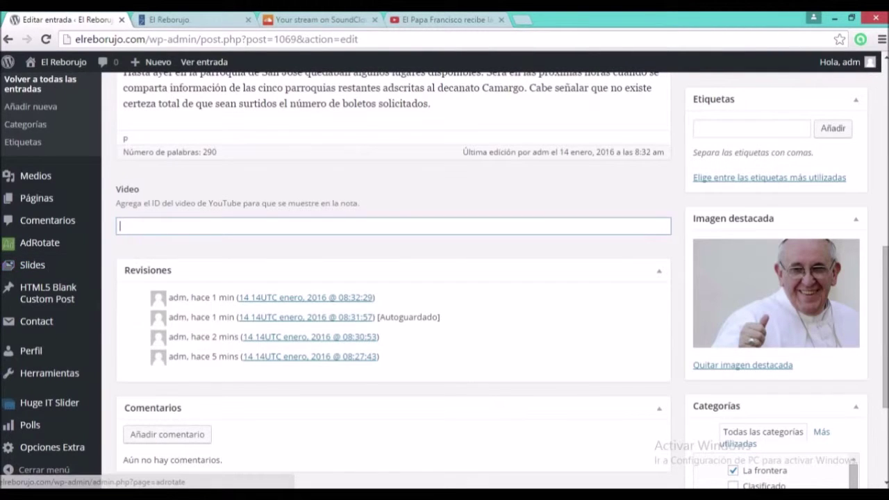
# Set the post's format to Audio, view the SoundCloud stream, and locate the post's Audio field for the track URL
pyautogui.scroll(1, 445, 280)
pyautogui.scroll(8, 445, 280)
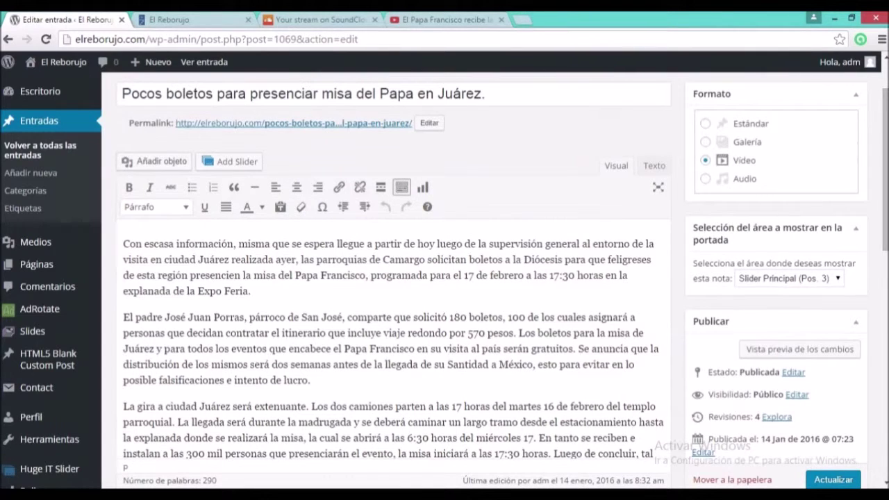
pyautogui.click(705, 179)
pyautogui.click(319, 20)
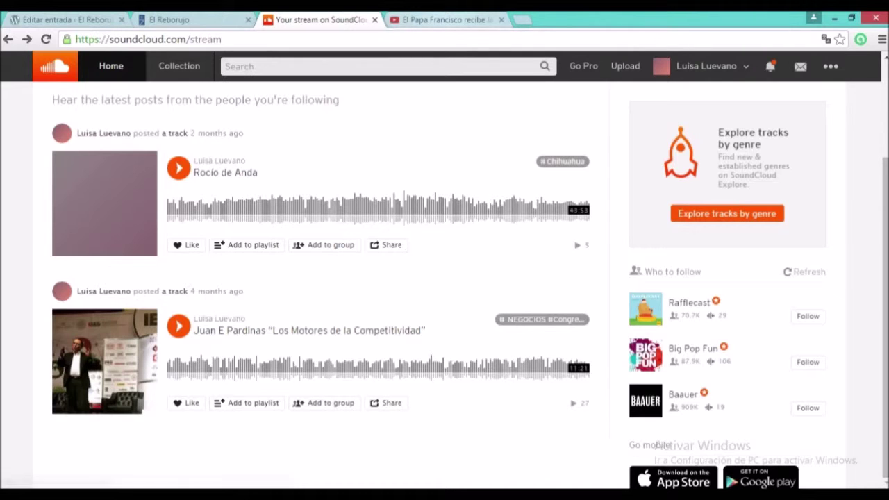
pyautogui.click(61, 20)
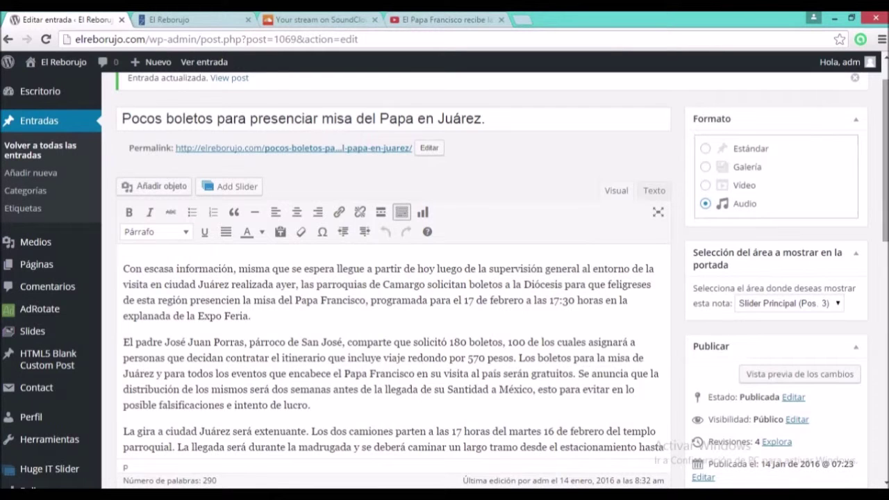
pyautogui.scroll(-5, 445, 278)
pyautogui.scroll(1, 445, 278)
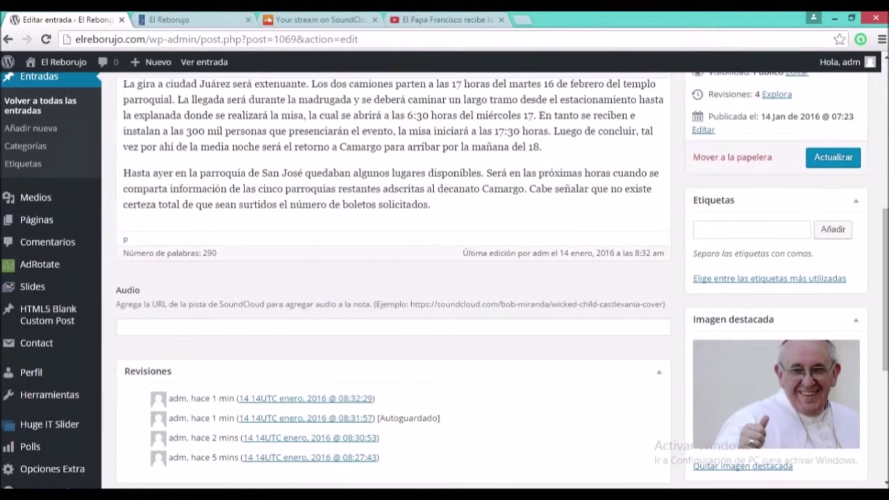
pyautogui.scroll(-5, 445, 278)
pyautogui.scroll(8, 445, 278)
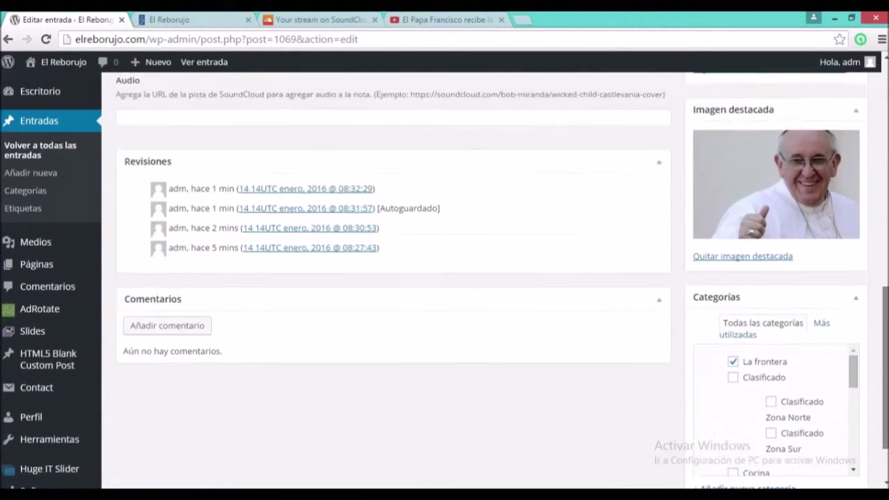
pyautogui.scroll(3, 445, 277)
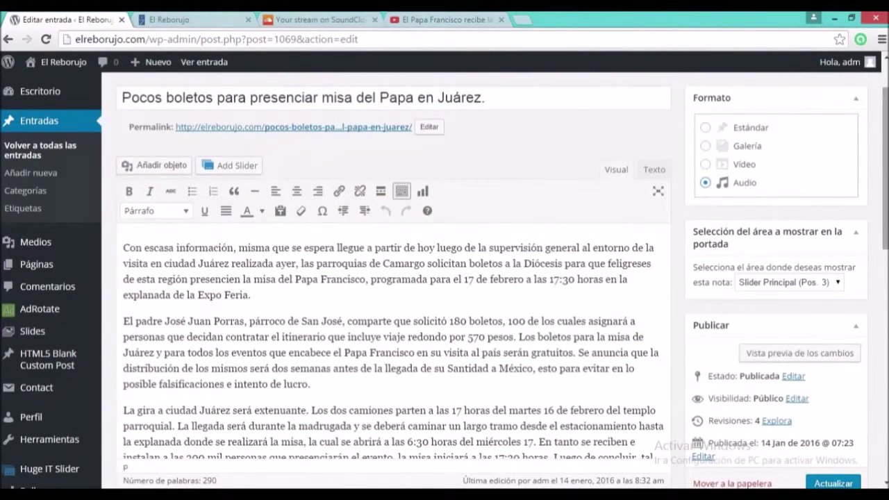
pyautogui.scroll(-5, 444, 278)
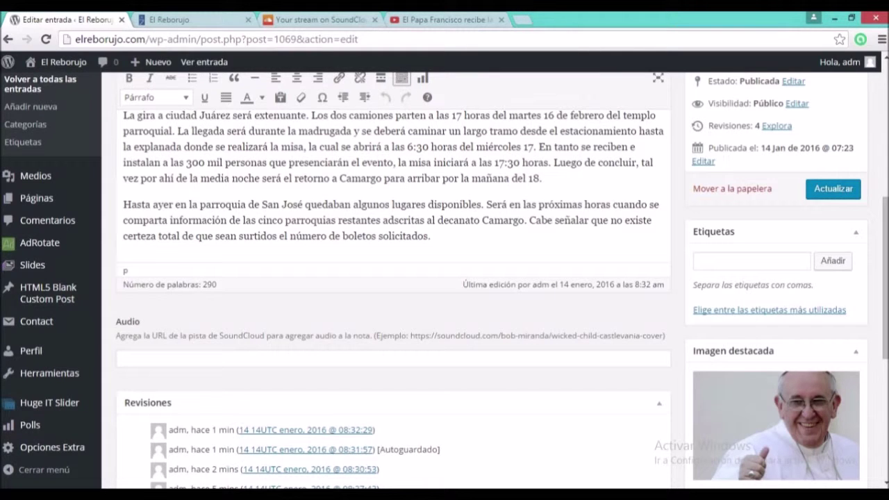
# Open the SoundCloud track "Los Motores de la Competitividad", copy its page URL, and return to the post's editor
pyautogui.click(320, 20)
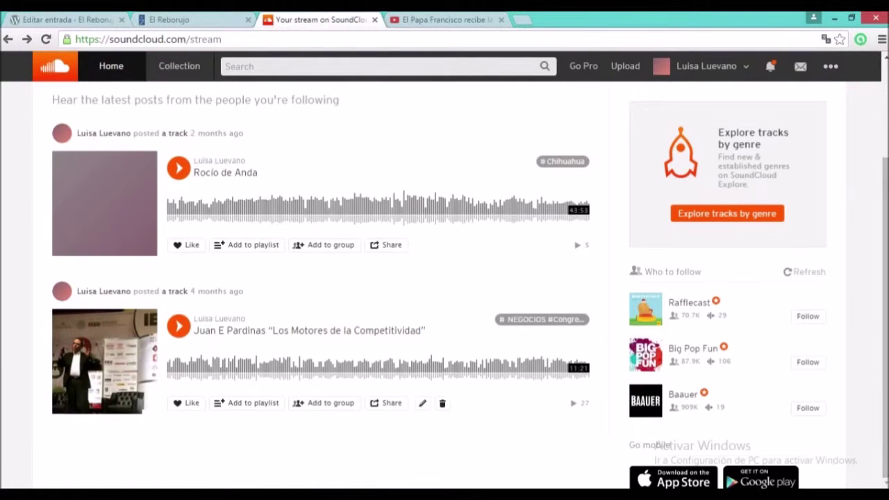
pyautogui.moveTo(885, 318)
pyautogui.mouseDown()
pyautogui.moveTo(885, 222)
pyautogui.moveTo(885, 317)
pyautogui.mouseUp()
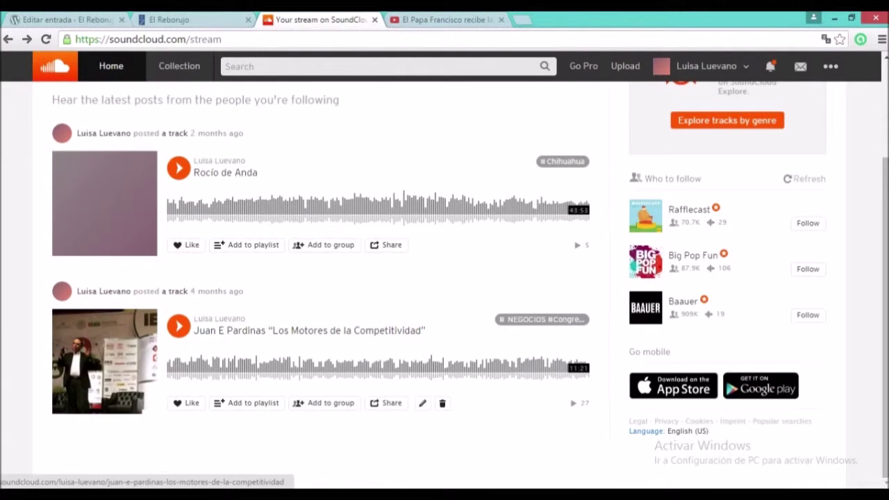
pyautogui.click(309, 330)
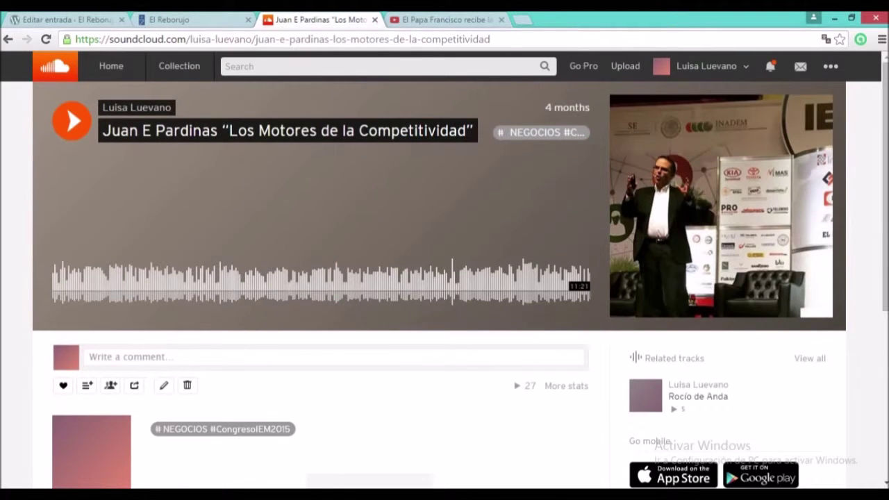
pyautogui.click(348, 39)
pyautogui.hotkey('ctrl', 'c')
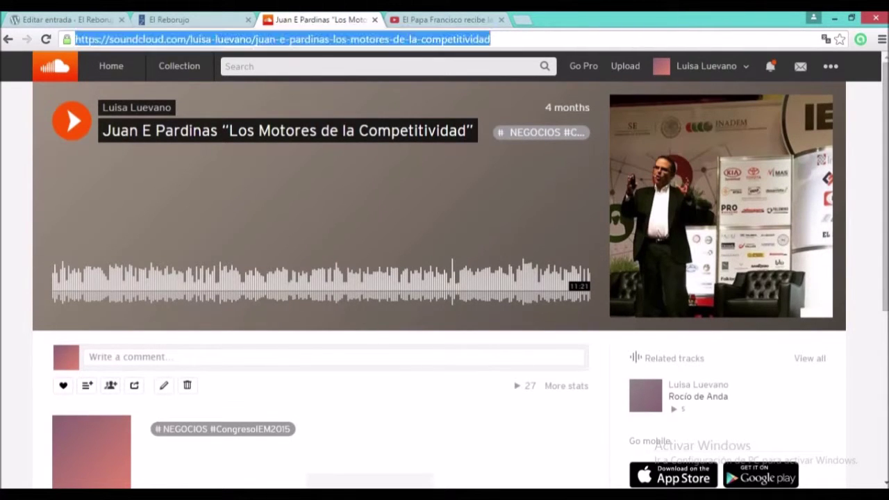
pyautogui.rightClick(347, 40)
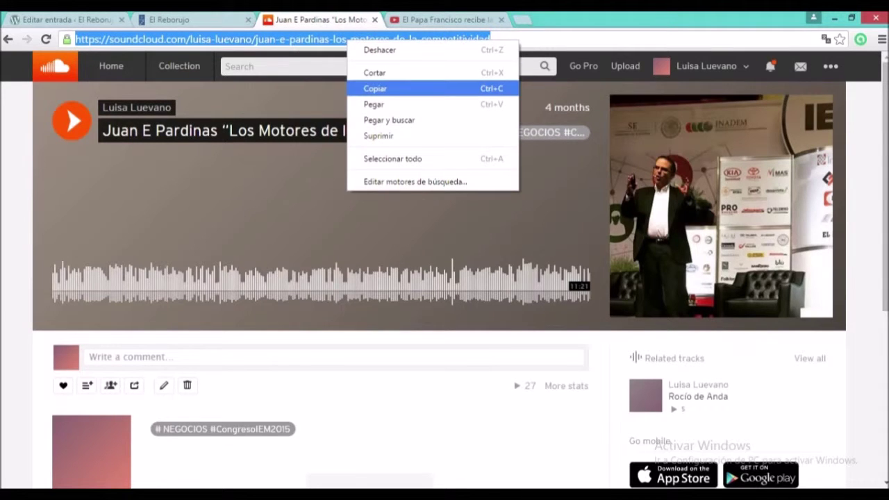
pyautogui.click(375, 88)
pyautogui.click(187, 19)
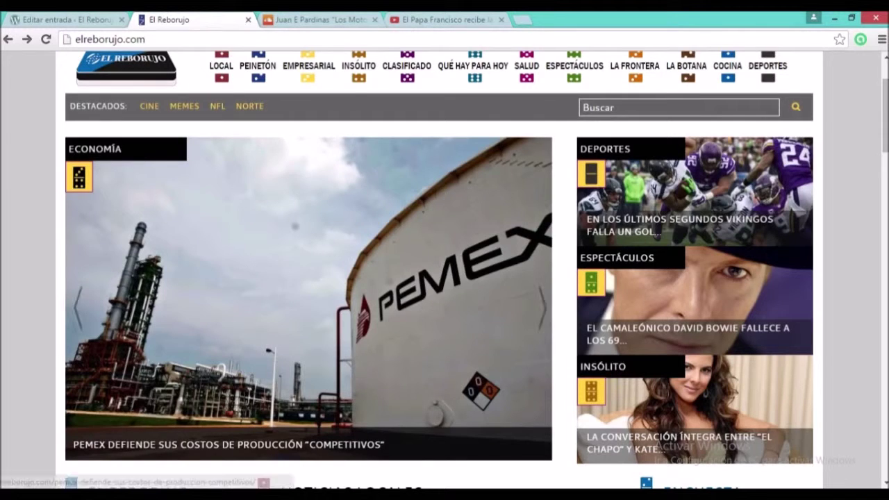
pyautogui.hotkey('ctrl', 'shift', 'Tab')
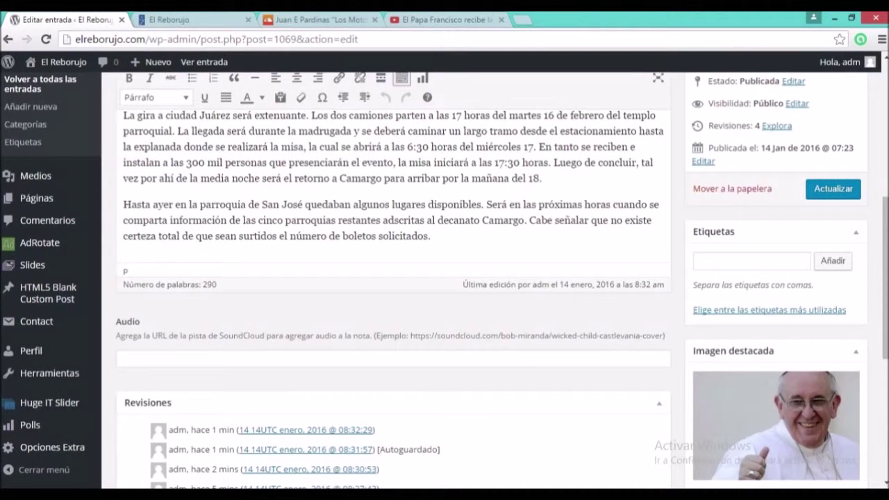
# Paste the copied SoundCloud track URL into the post's Audio field and update the post
pyautogui.click(120, 359)
pyautogui.hotkey('ctrl', 'v')
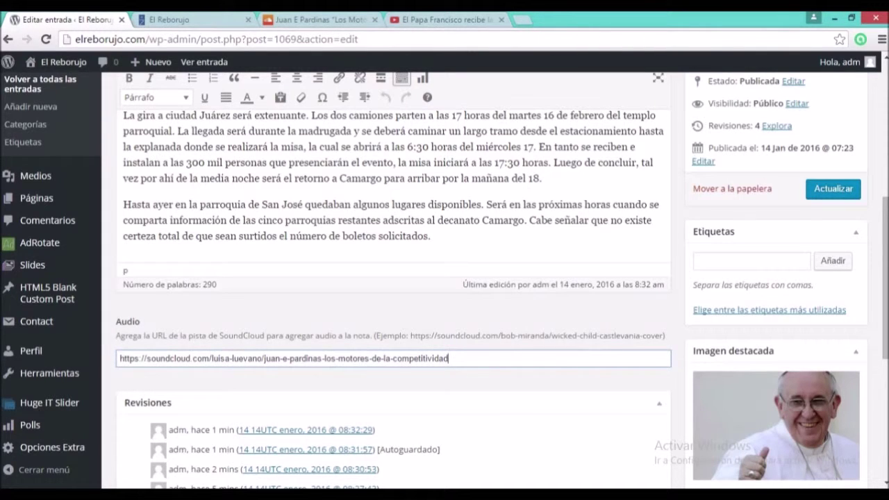
pyautogui.press('Return')
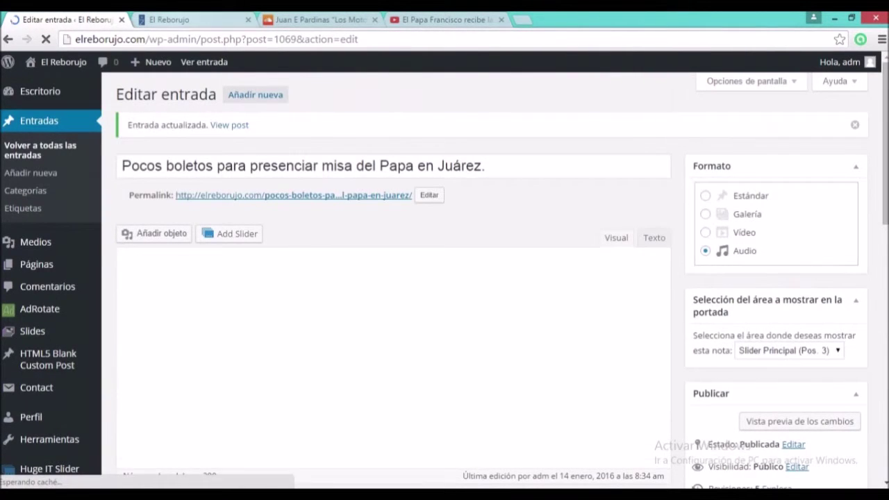
# Reload the public front page, open the Papa en Juárez article from the main slider, and view its embedded audio player
pyautogui.click(192, 19)
pyautogui.click(46, 39)
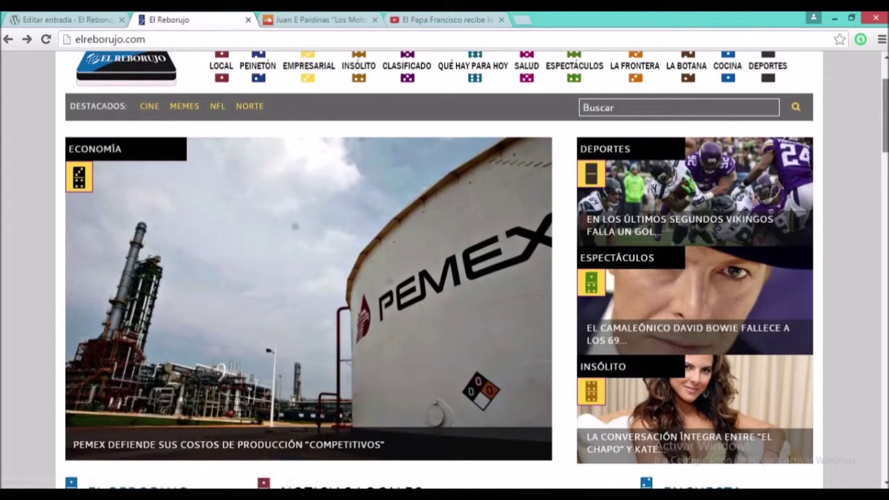
pyautogui.scroll(-1, 439, 269)
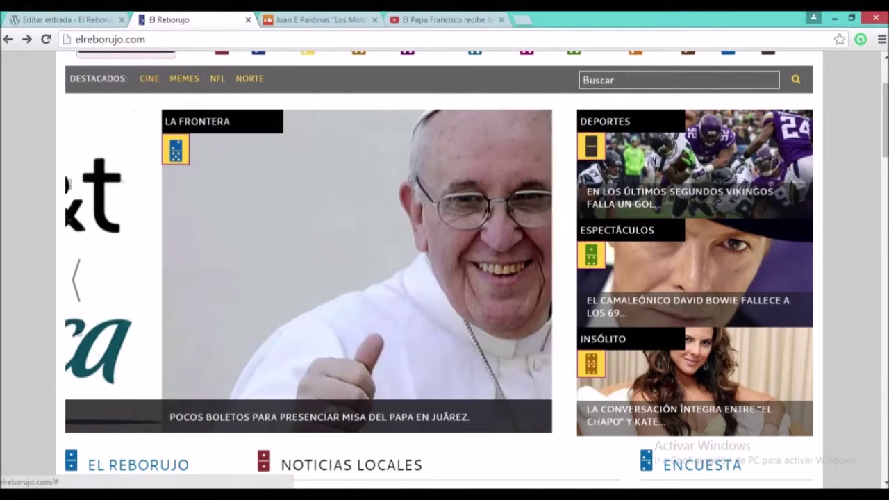
pyautogui.click(309, 278)
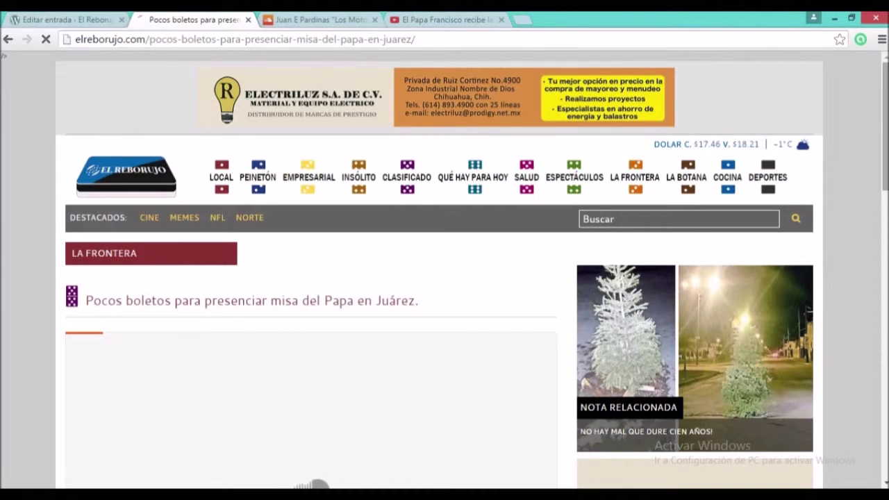
pyautogui.scroll(-2, 445, 278)
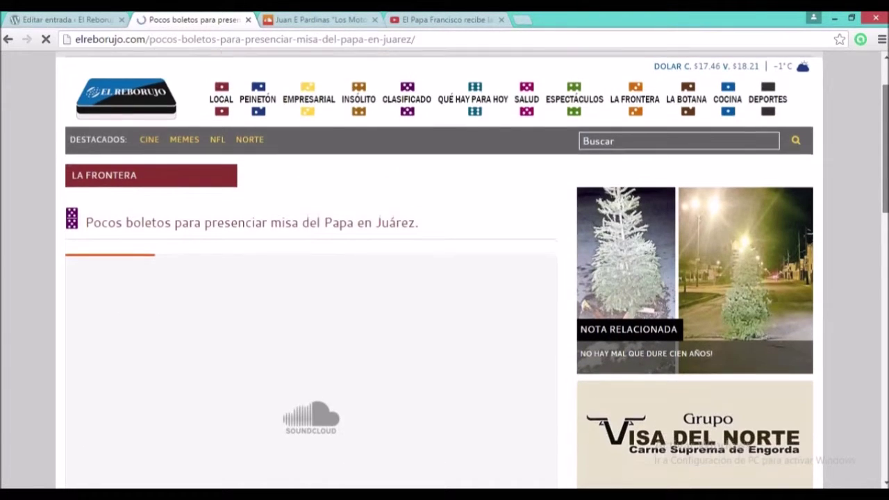
pyautogui.scroll(-1, 444, 278)
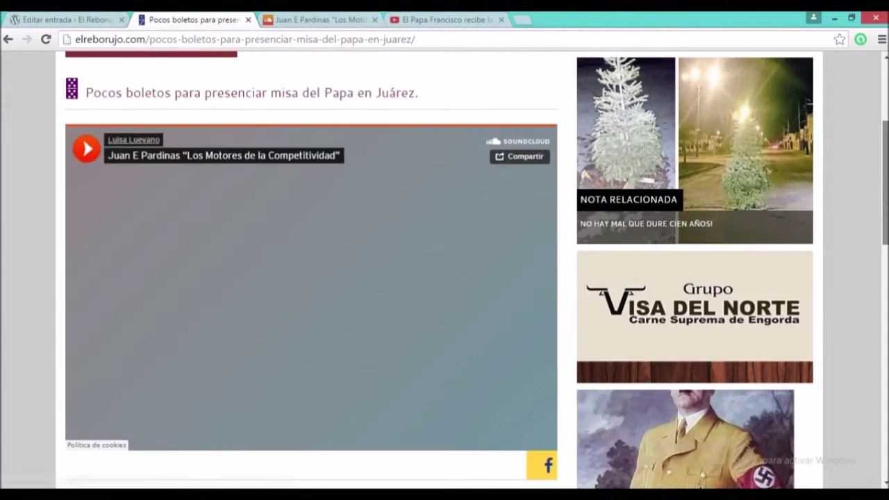
pyautogui.scroll(-1, 445, 278)
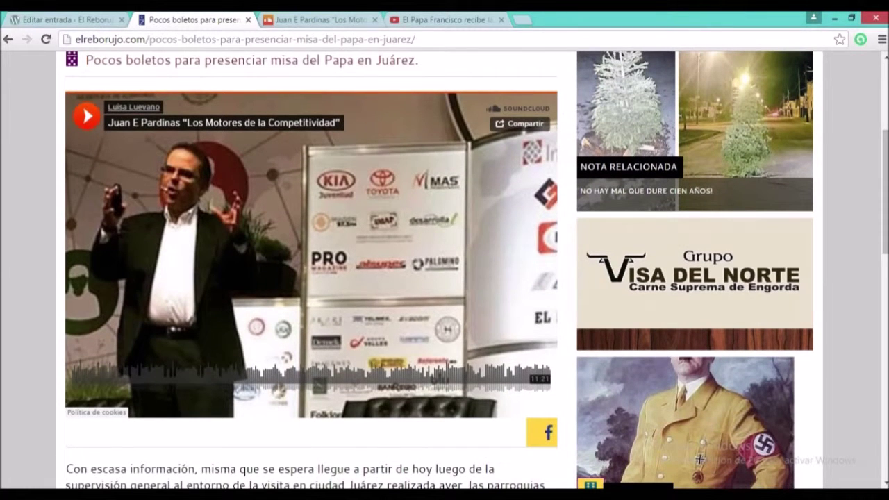
# Compare the article's audio player with the original SoundCloud track page and play the embedded track briefly
pyautogui.click(320, 20)
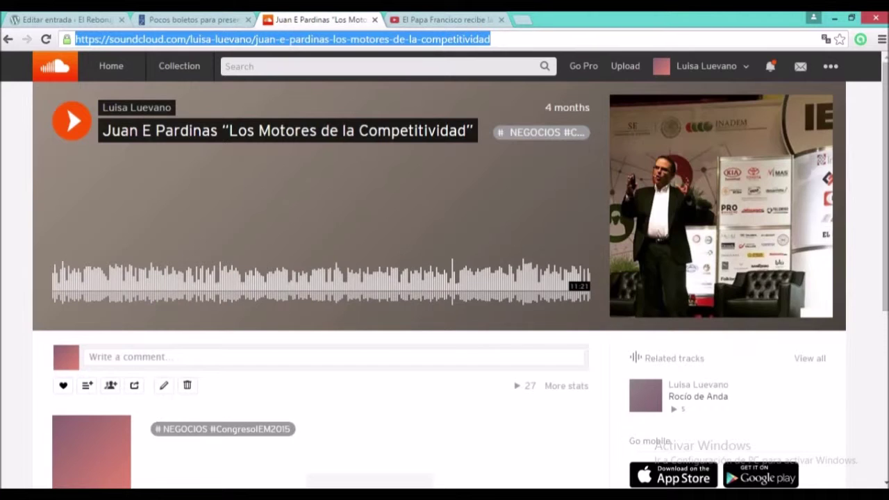
pyautogui.hotkey('ctrl', 'shift', 'Tab')
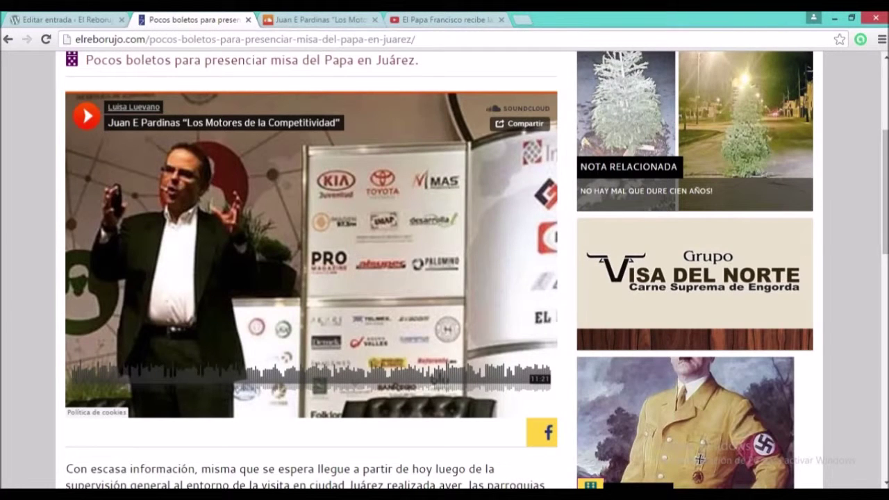
pyautogui.click(86, 117)
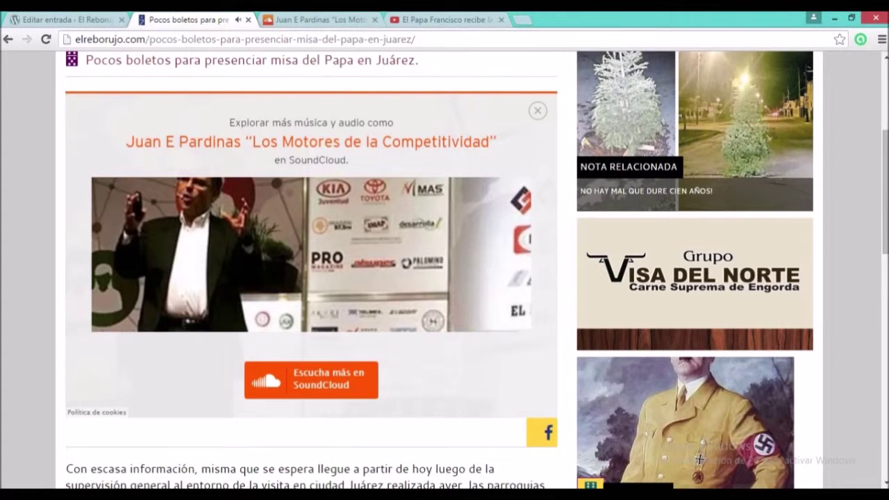
# Close the SoundCloud track page and the YouTube video page
pyautogui.click(326, 20)
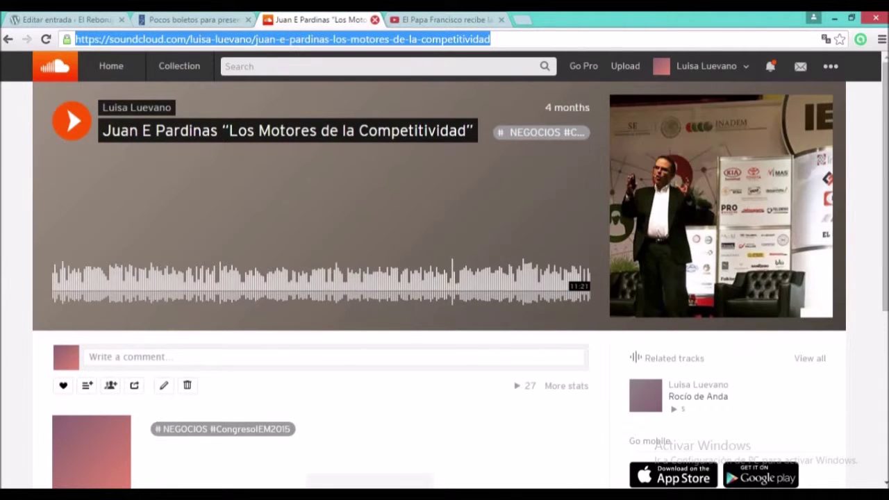
pyautogui.click(375, 20)
pyautogui.click(375, 20)
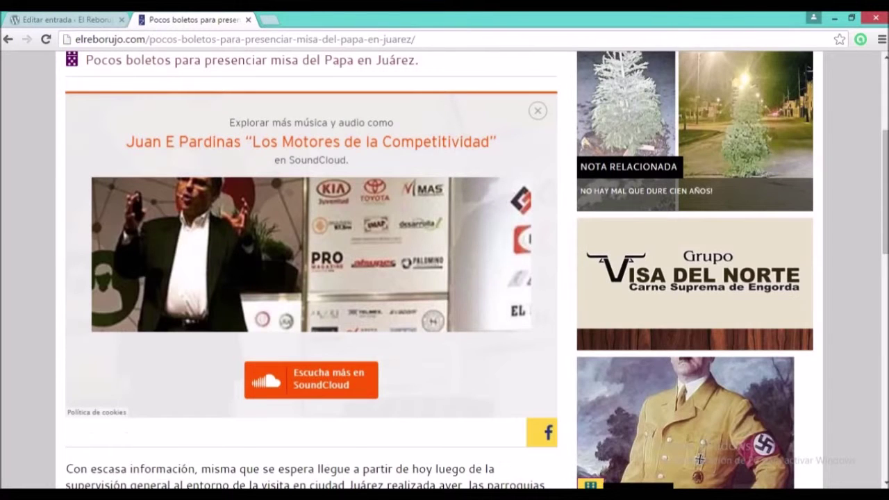
# Return to the post's editor and clear the SoundCloud URL from the Audio field
pyautogui.click(98, 20)
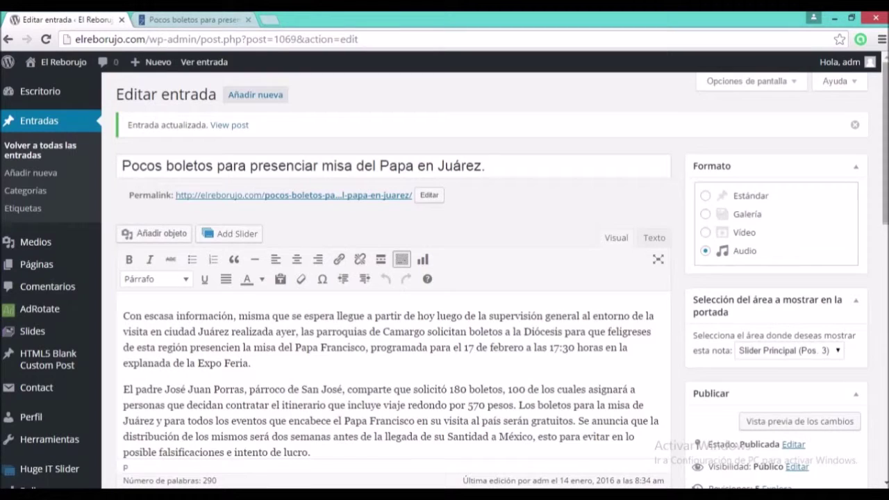
pyautogui.scroll(-5, 393, 278)
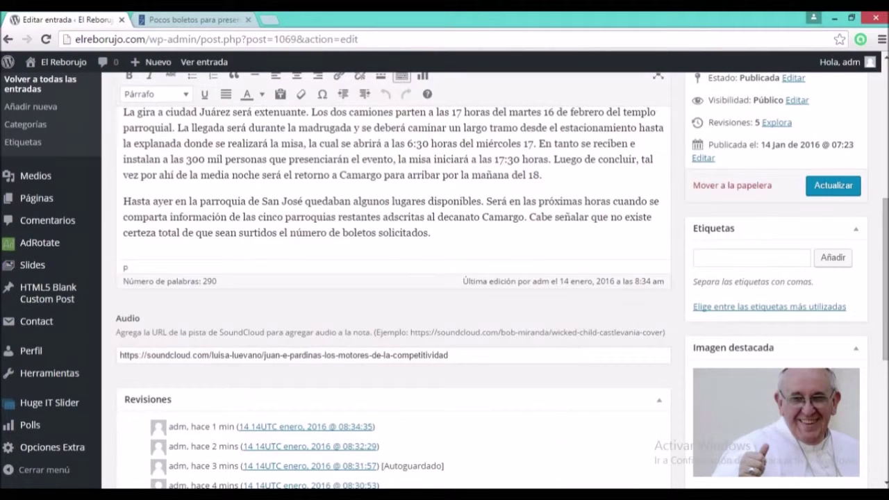
pyautogui.moveTo(448, 355); pyautogui.dragTo(120, 355)
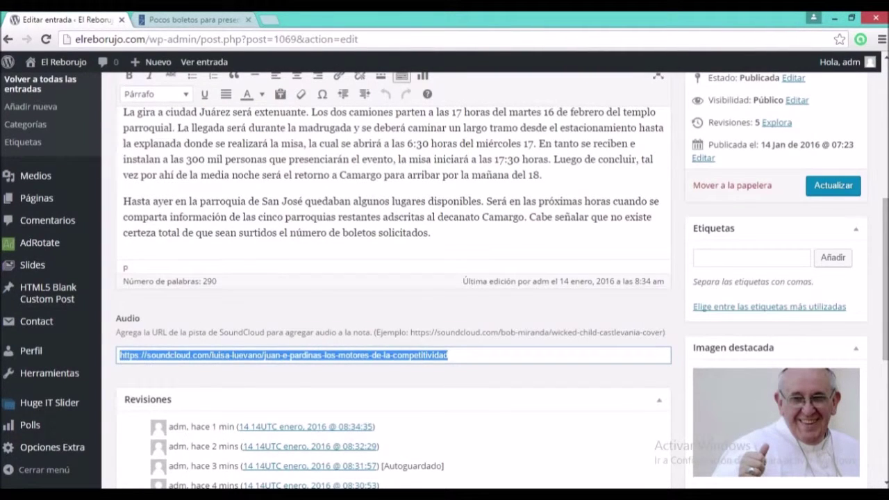
pyautogui.press('BackSpace')
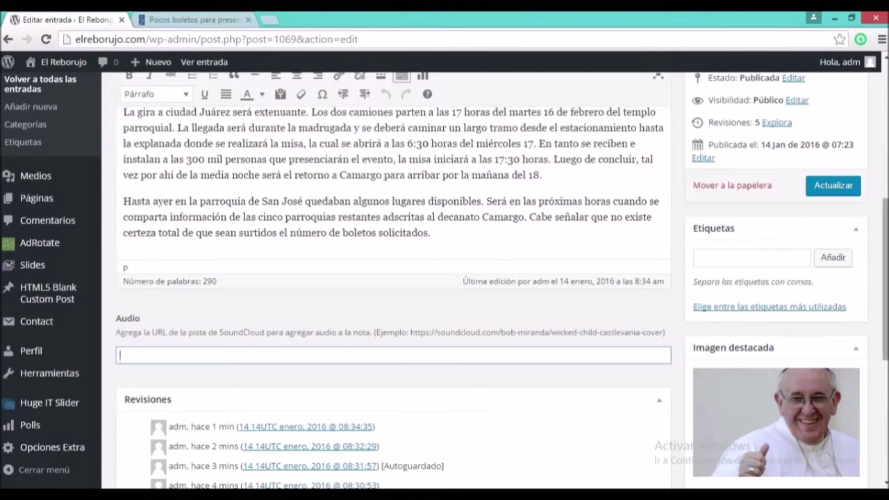
# Set the post's format to Estándar and update the post
pyautogui.scroll(5, 393, 278)
pyautogui.scroll(1, 502, 276)
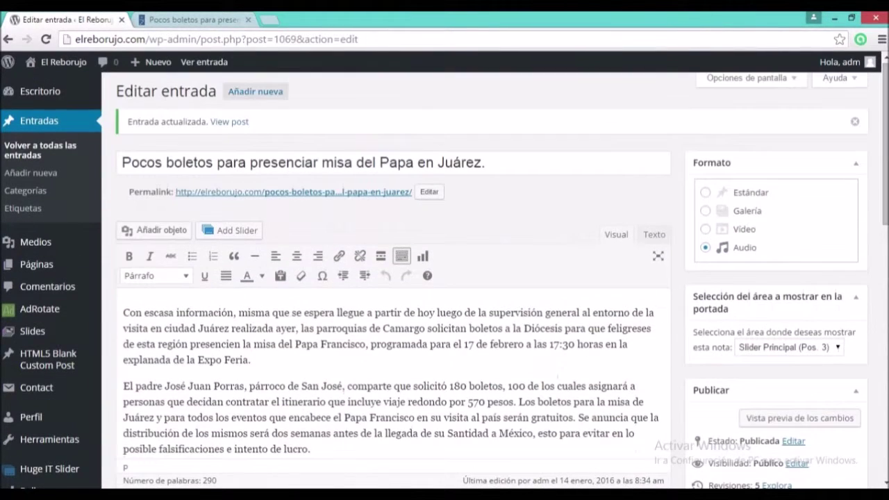
pyautogui.scroll(-4, 393, 278)
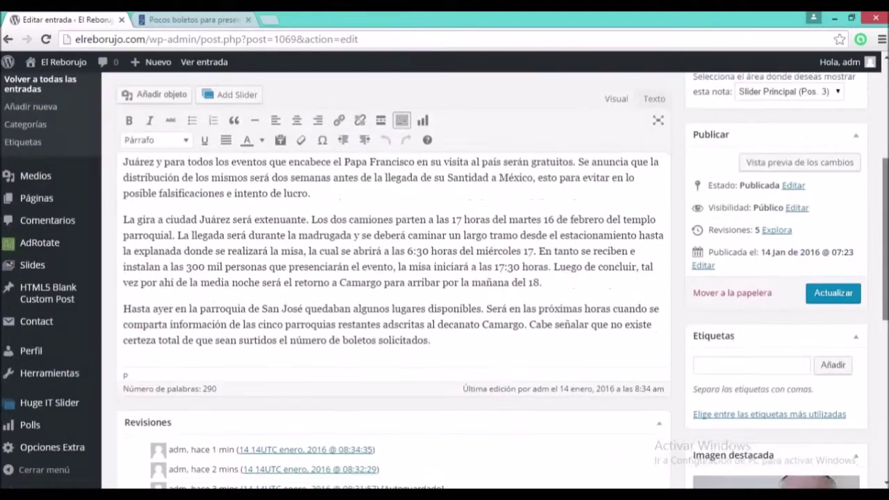
pyautogui.click(833, 284)
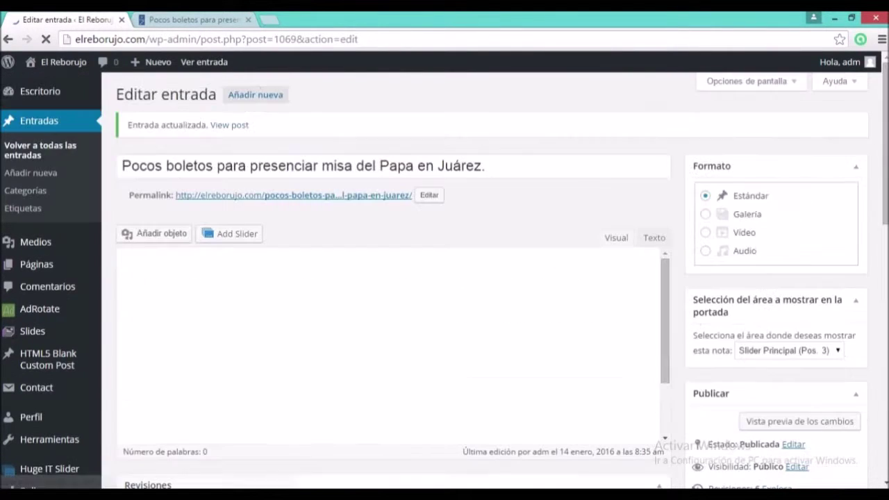
# Reload the public article, examine how its image displays in the standard format, and go back to the front page
pyautogui.click(186, 19)
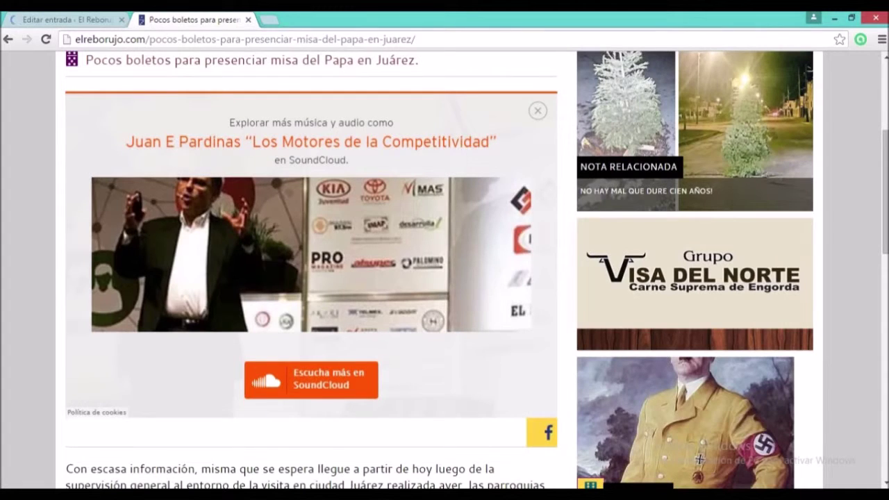
pyautogui.hotkey('ctrl', 'l')
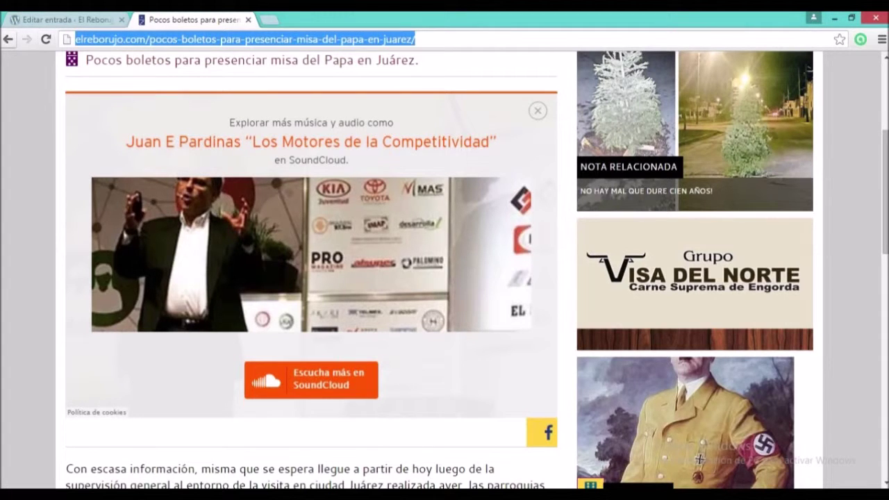
pyautogui.press('Return')
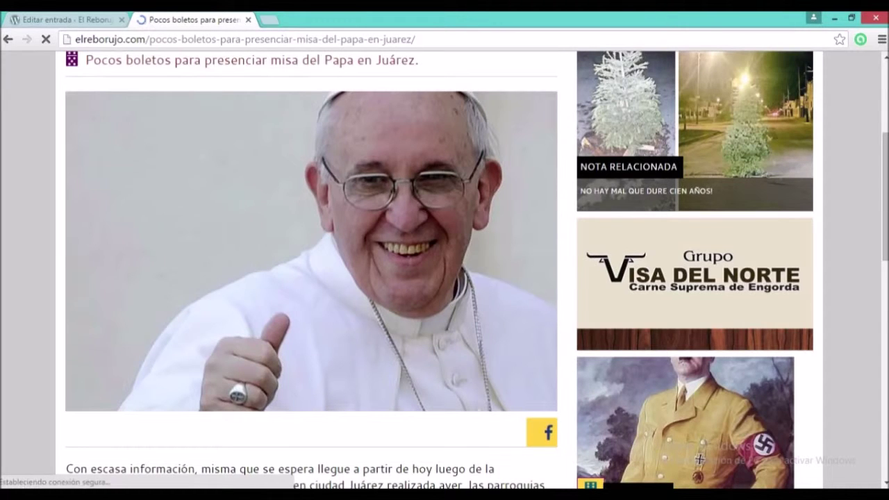
pyautogui.moveTo(885, 196); pyautogui.dragTo(885, 152)
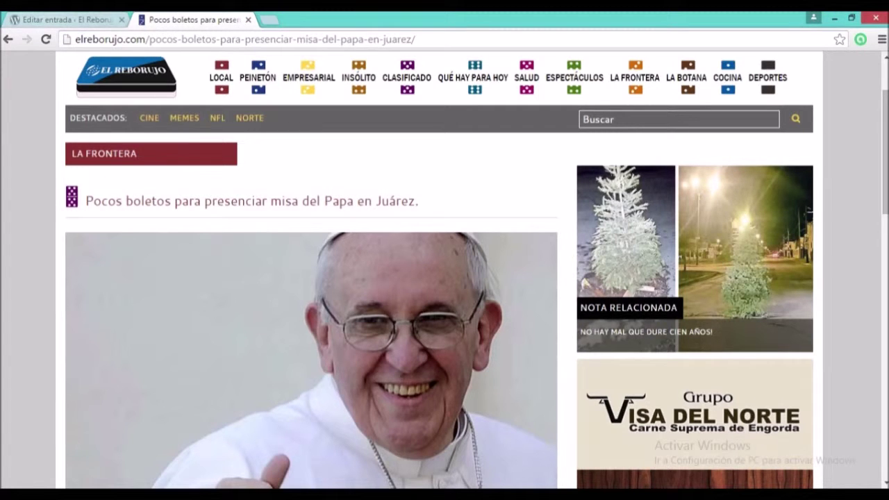
pyautogui.click(8, 39)
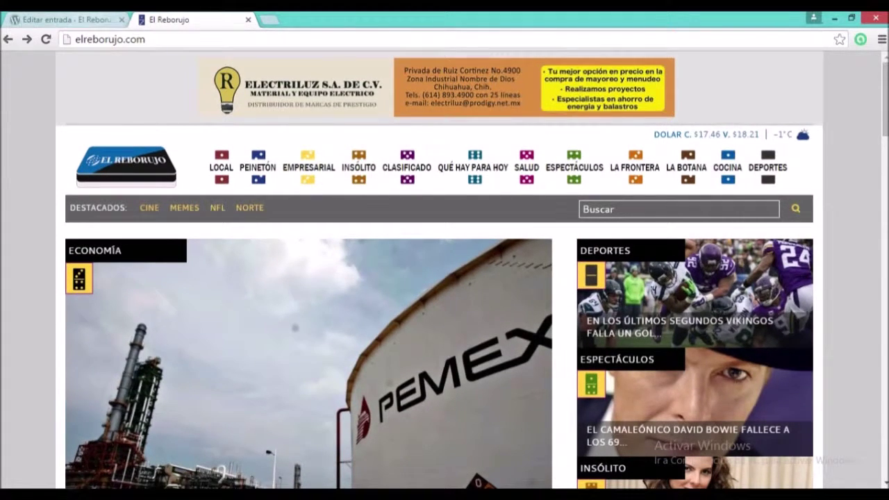
# Go to the WordPress dashboard and open the Tipo de Cambio page under Opciones Extra
pyautogui.click(66, 20)
pyautogui.click(40, 91)
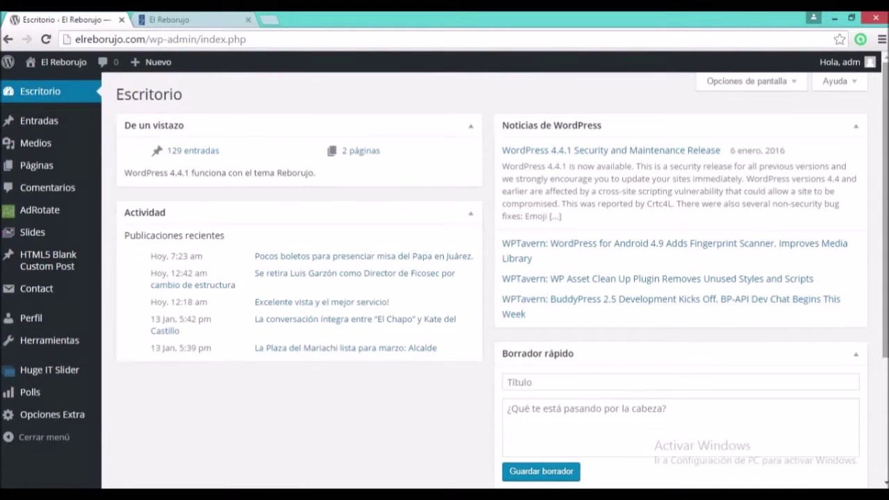
pyautogui.scroll(-1, 503, 274)
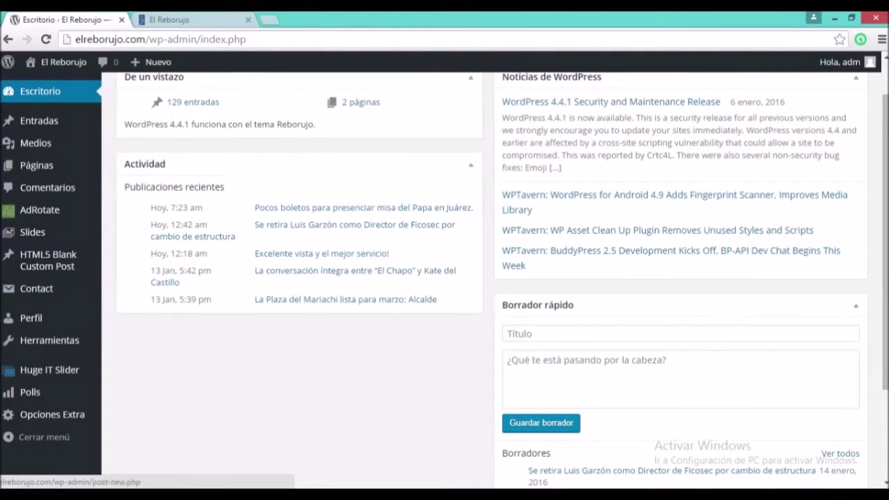
pyautogui.moveTo(40, 210)
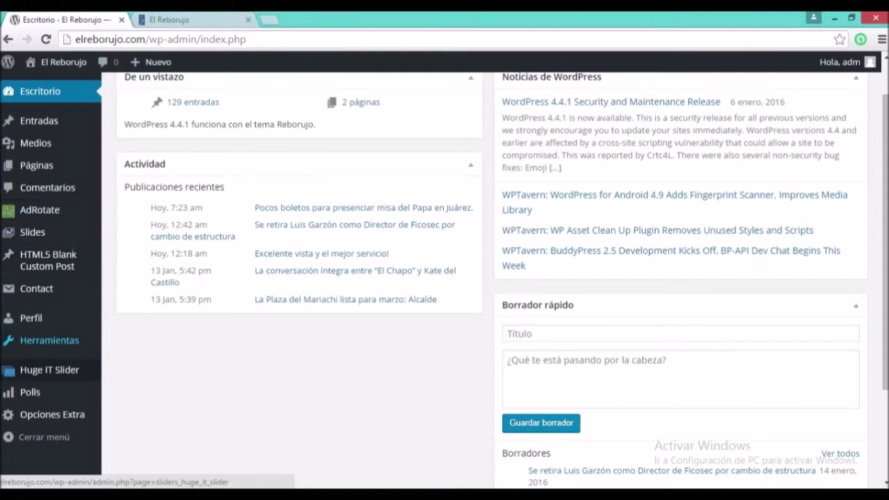
pyautogui.moveTo(52, 415)
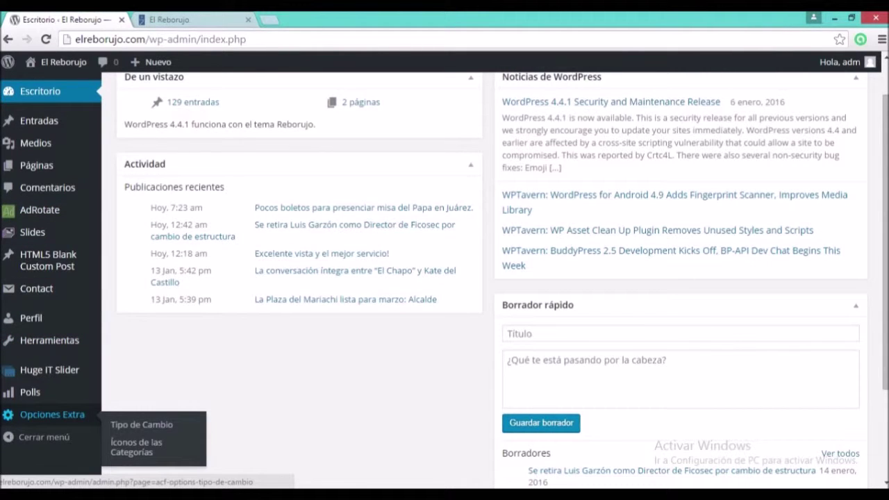
pyautogui.click(141, 425)
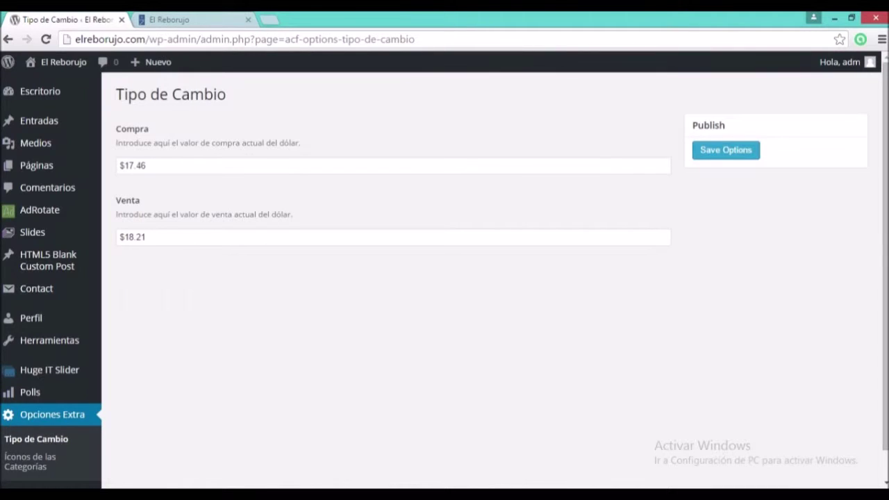
# Set the dollar's Compra value to $17.50
pyautogui.click(146, 166)
pyautogui.press('BackSpace')
pyautogui.press('BackSpace')
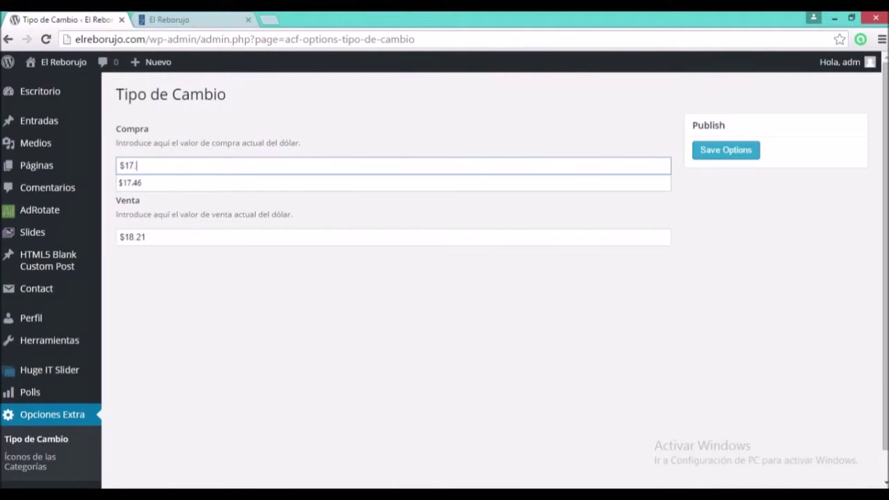
pyautogui.write('50')
# Set the dollar's Venta value to $18.70, check the exchange rates on the public front page, and return to the options
pyautogui.click(146, 237)
pyautogui.press('BackSpace')
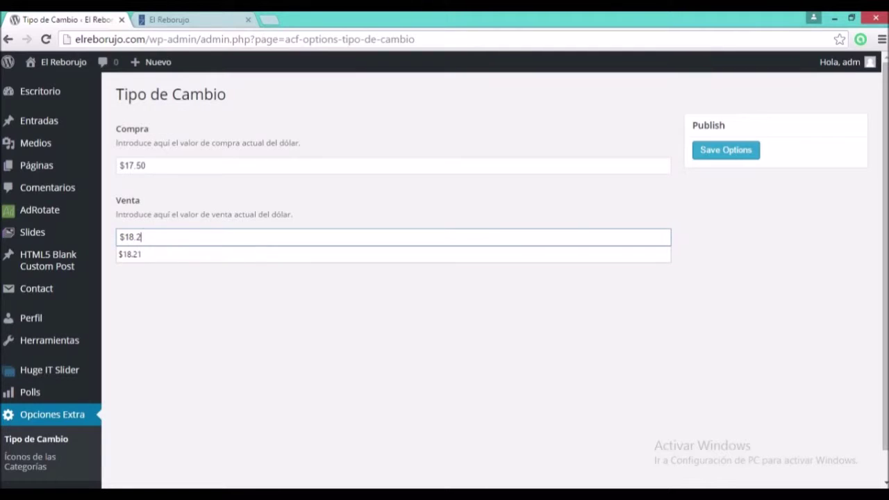
pyautogui.write('70')
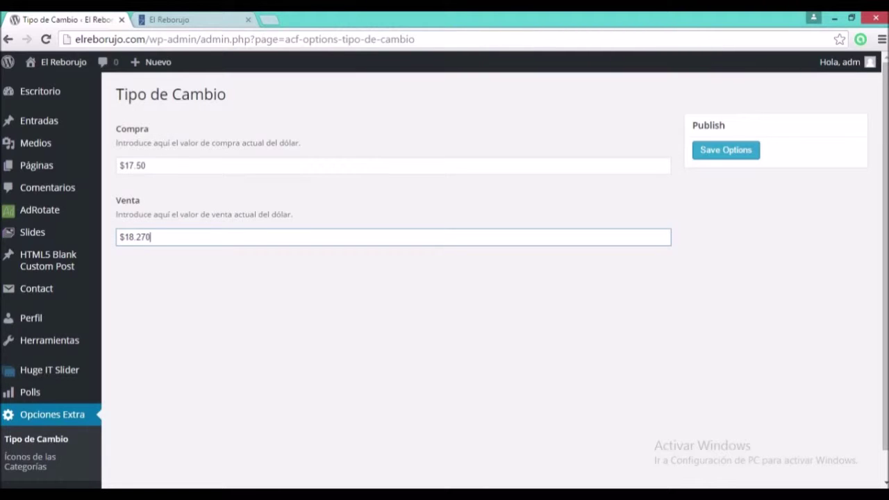
pyautogui.press('BackSpace')
pyautogui.click(181, 20)
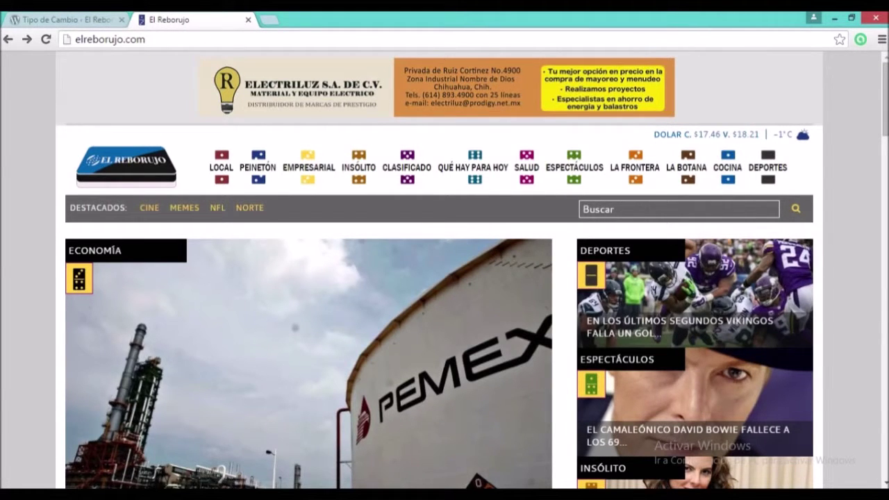
pyautogui.click(70, 20)
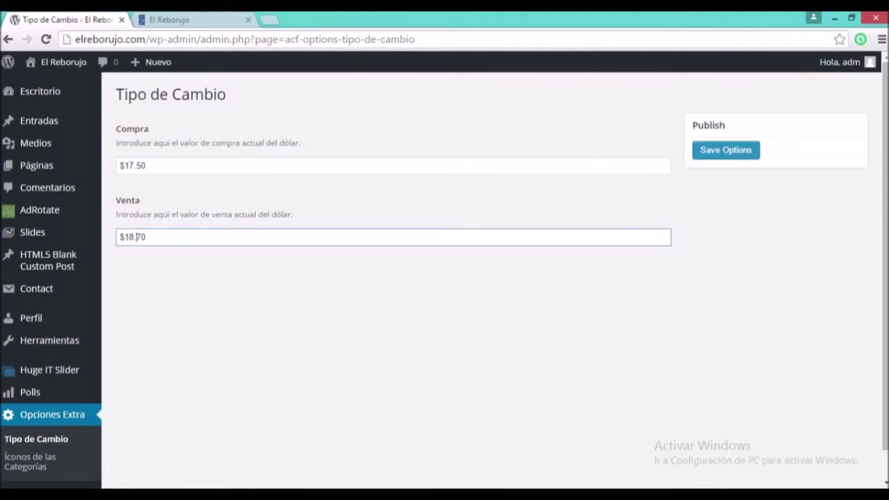
# Save the exchange rate options, reload the public front page, and check the dollar rates and the Encuesta section
pyautogui.click(725, 150)
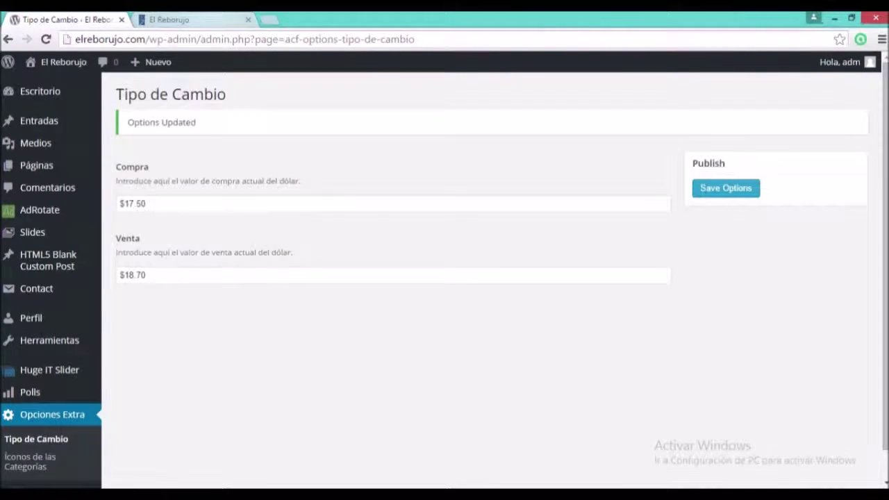
pyautogui.click(204, 19)
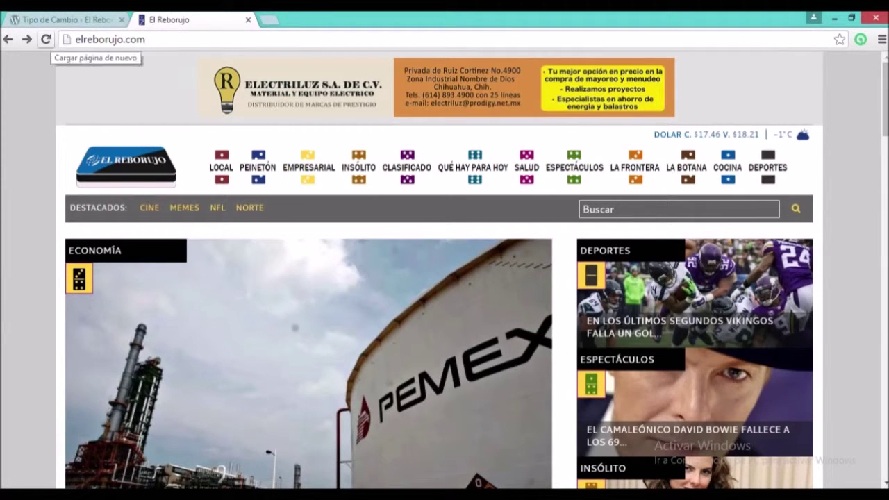
pyautogui.click(46, 39)
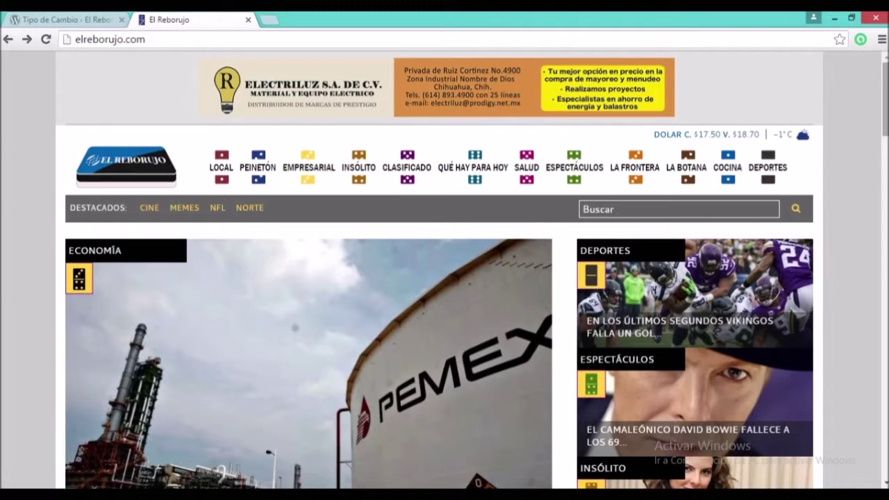
pyautogui.scroll(-6, 440, 270)
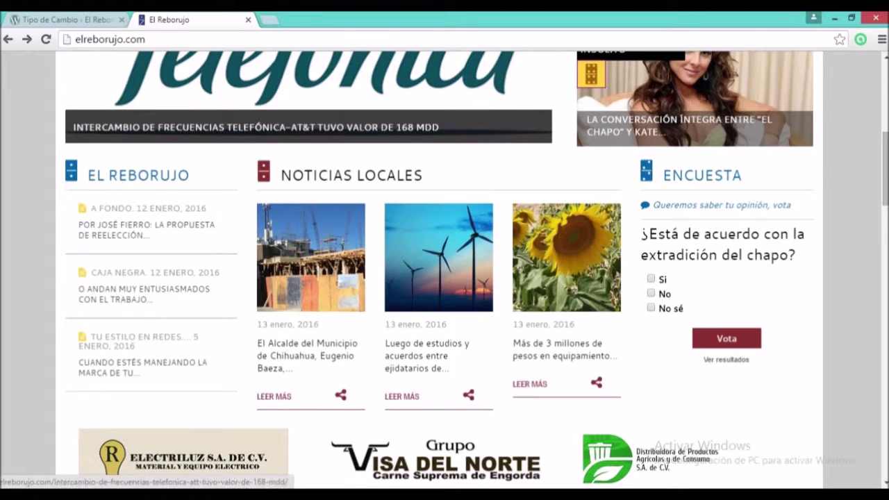
# Return to the WordPress dashboard and open the displayed poll for editing from Manage Polls
pyautogui.click(66, 19)
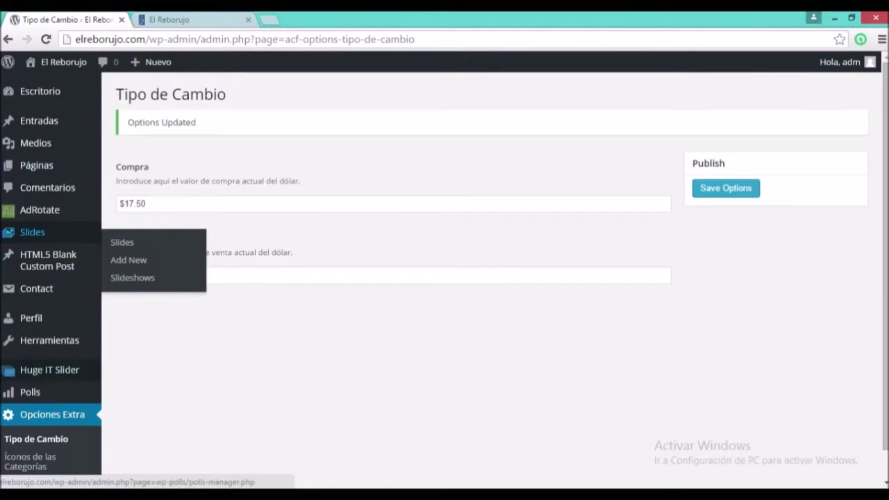
pyautogui.moveTo(30, 392)
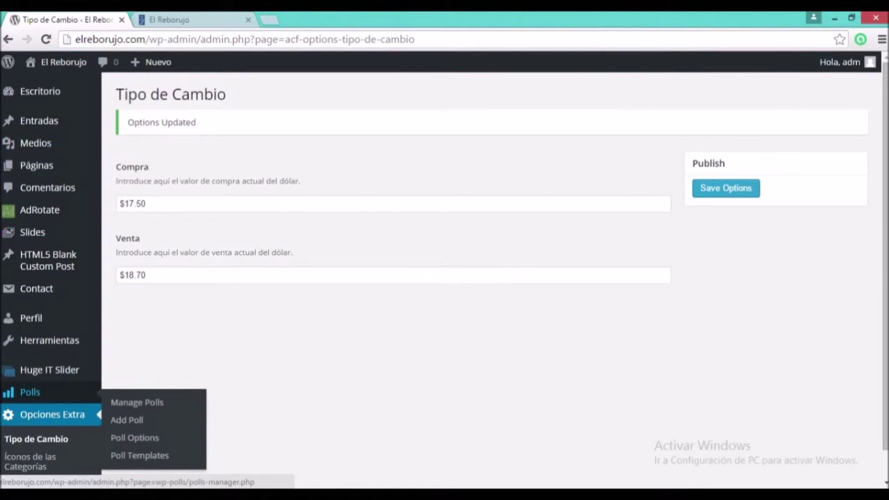
pyautogui.click(137, 403)
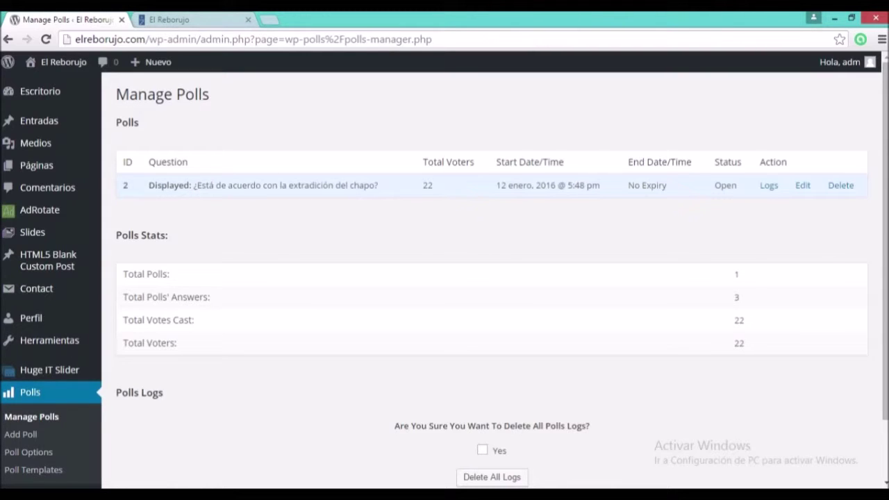
pyautogui.click(803, 185)
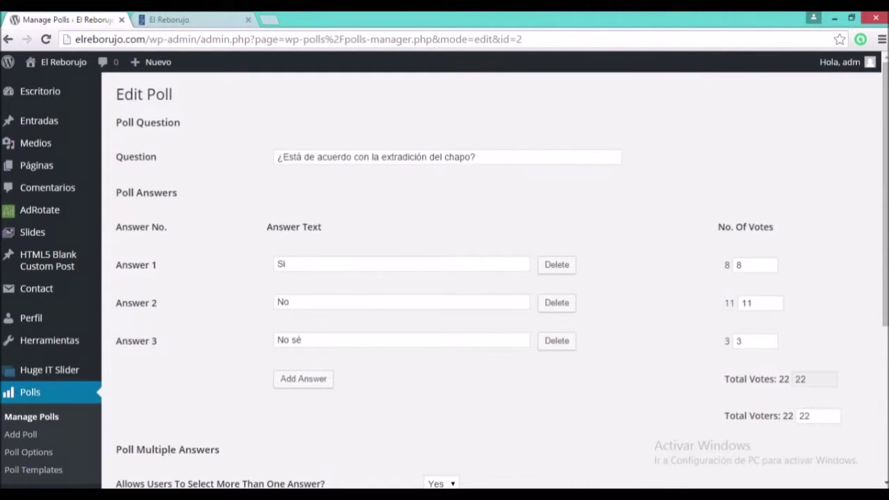
pyautogui.scroll(-2, 445, 278)
pyautogui.scroll(1, 445, 278)
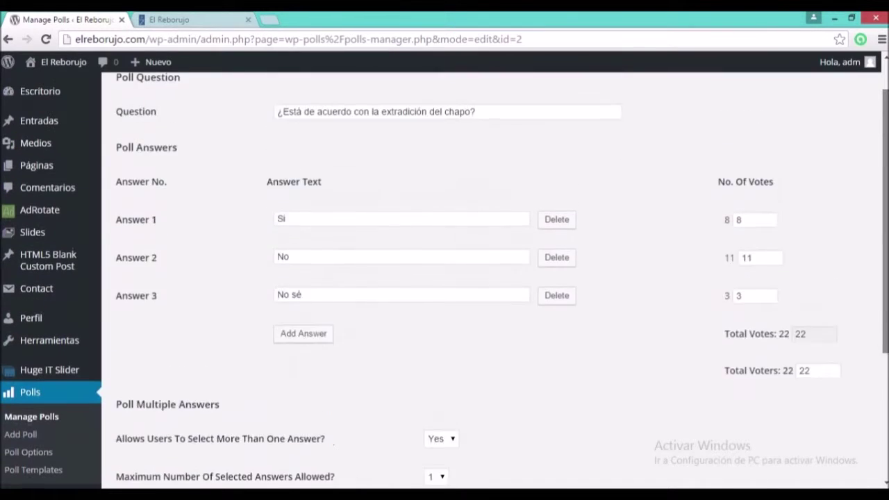
pyautogui.scroll(1, 445, 278)
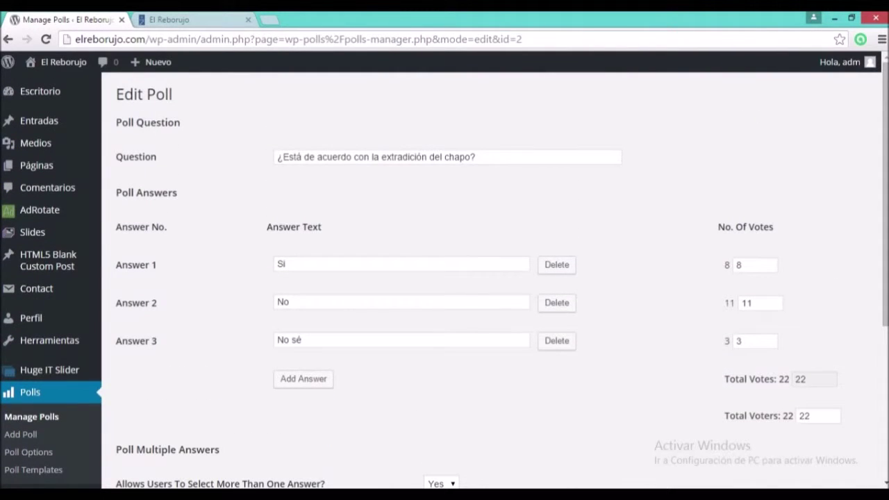
# Replace the poll question with "¿Cree que el dólar esta muy caro?"
pyautogui.moveTo(477, 157); pyautogui.dragTo(278, 157)
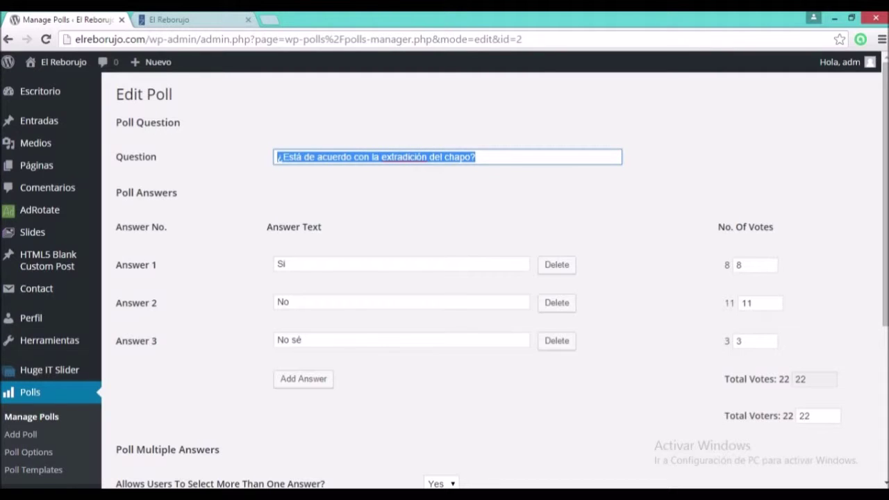
pyautogui.press('BackSpace')
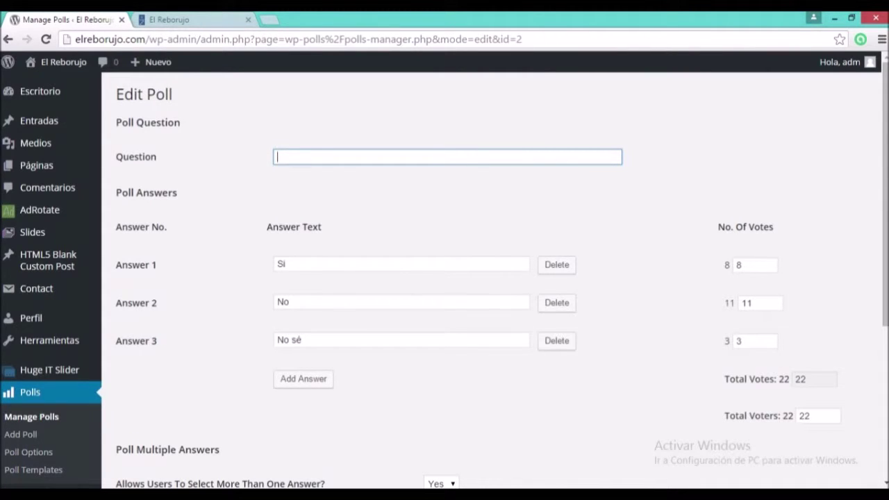
pyautogui.write('¿')
pyautogui.press('BackSpace')
pyautogui.press('super+space')
pyautogui.write('¡')
pyautogui.press('BackSpace')
pyautogui.write("'")
pyautogui.press('BackSpace')
pyautogui.write('¿Cree que el dólar esta ')
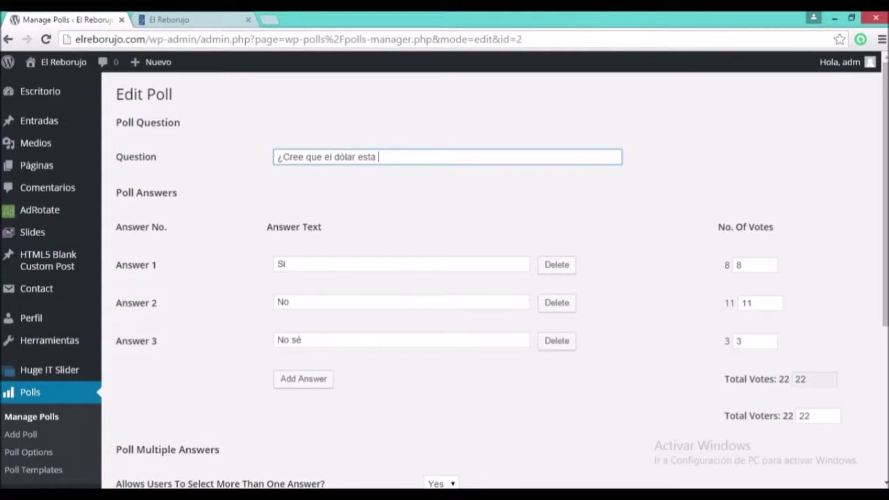
pyautogui.write('muy caro?')
# Change the text of the poll's Answer 3 to "Si, esta muy caro"
pyautogui.click(303, 340)
pyautogui.moveTo(303, 340); pyautogui.dragTo(277, 340)
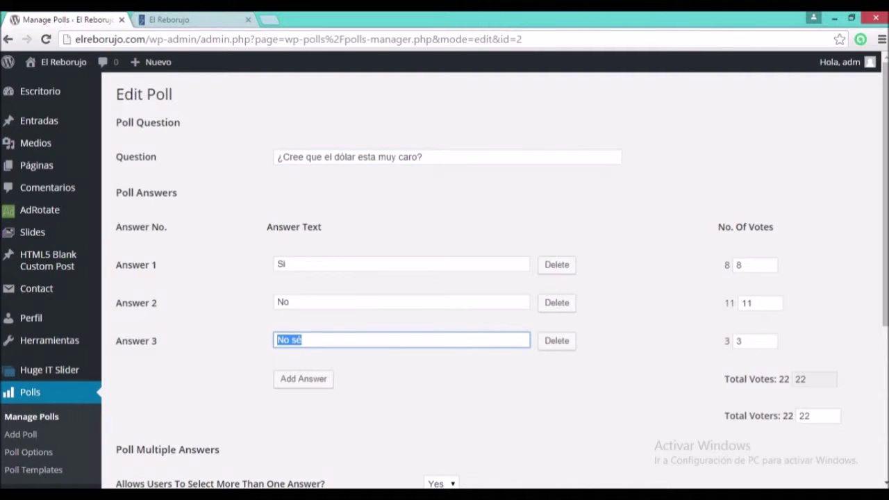
pyautogui.write('Si')
pyautogui.press('BackSpace')
pyautogui.press('BackSpace')
pyautogui.write('Si, es')
pyautogui.press('BackSpace')
pyautogui.press('BackSpace')
pyautogui.press('BackSpace')
pyautogui.press('BackSpace')
pyautogui.press('BackSpace')
pyautogui.write('i, esta mucho')
pyautogui.press('BackSpace')
pyautogui.press('BackSpace')
pyautogui.press('BackSpace')
pyautogui.press('BackSpace')
pyautogui.press('BackSpace')
pyautogui.write('muy caro')
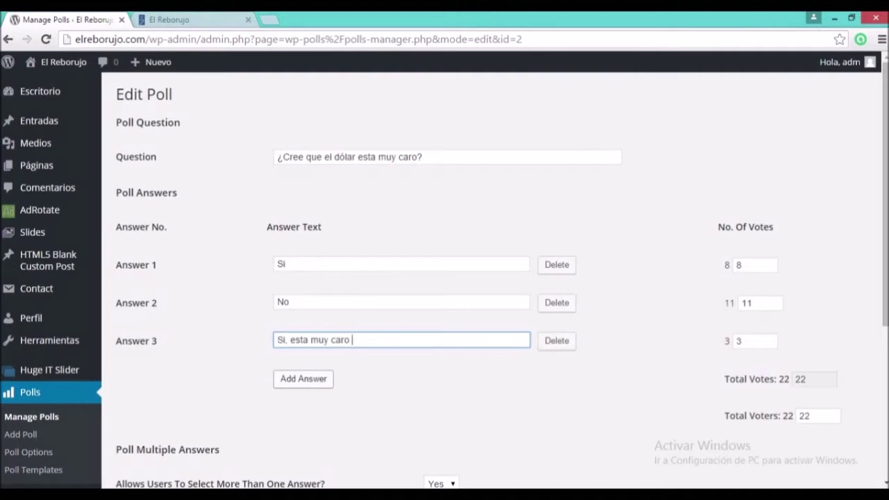
pyautogui.click(303, 379)
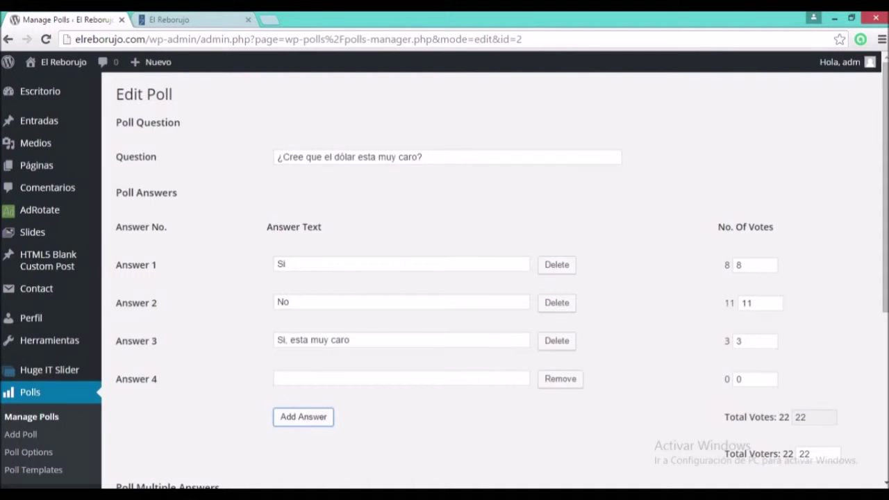
pyautogui.click(560, 378)
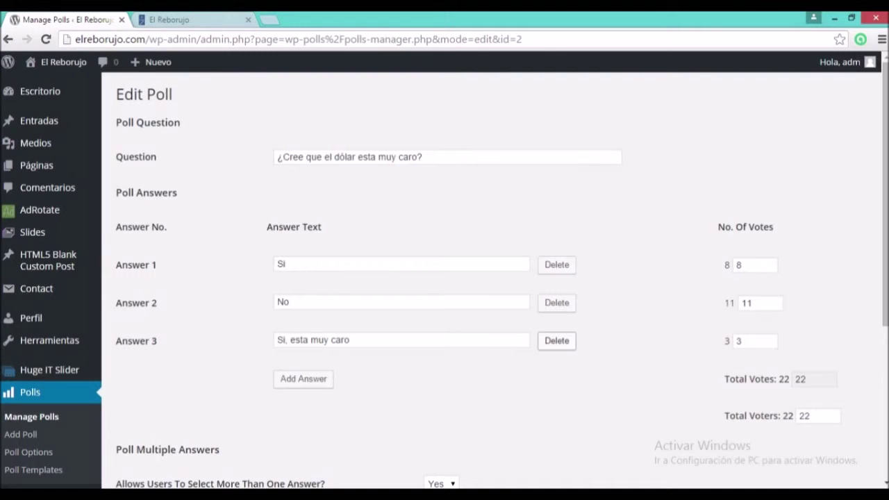
pyautogui.click(557, 341)
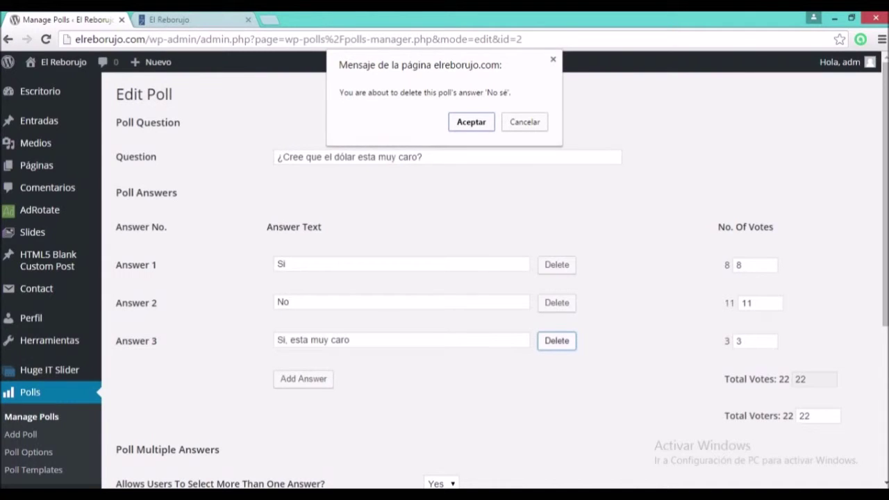
pyautogui.click(553, 59)
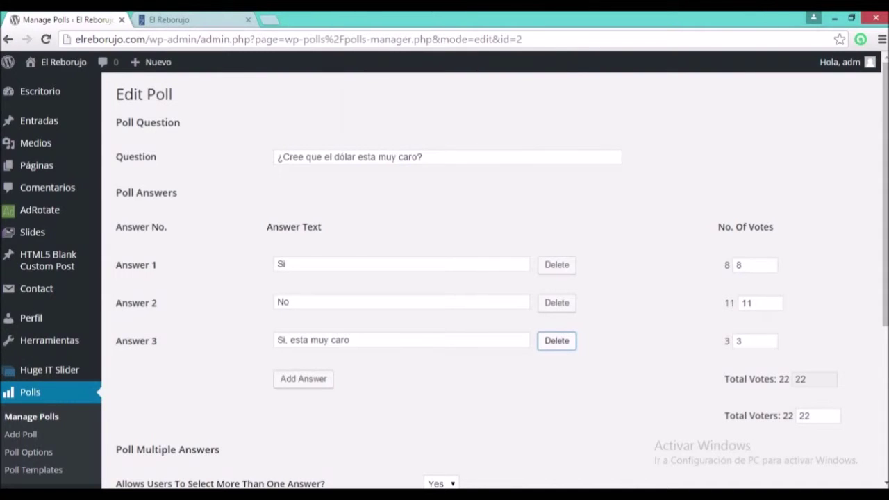
# Try setting the vote counts of Answers 1 and 2 to 0, and restore them to 8 and 11
pyautogui.scroll(-3, 492, 281)
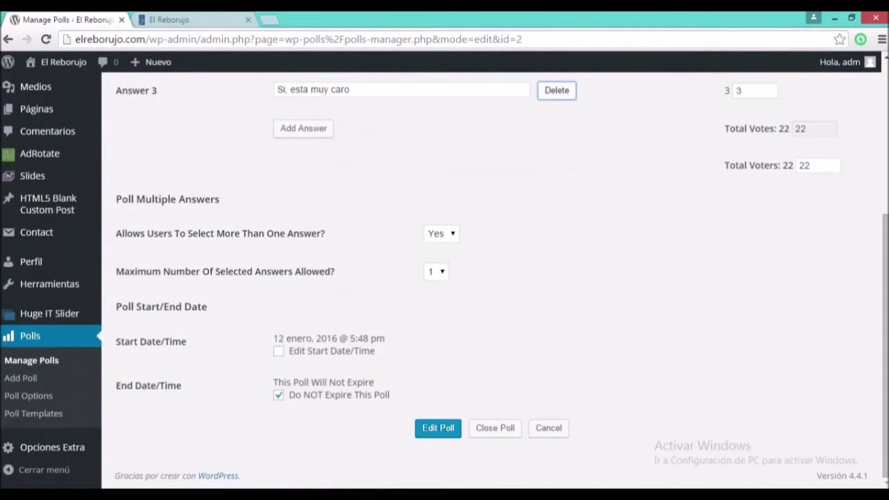
pyautogui.scroll(3, 492, 281)
pyautogui.doubleClick(741, 211)
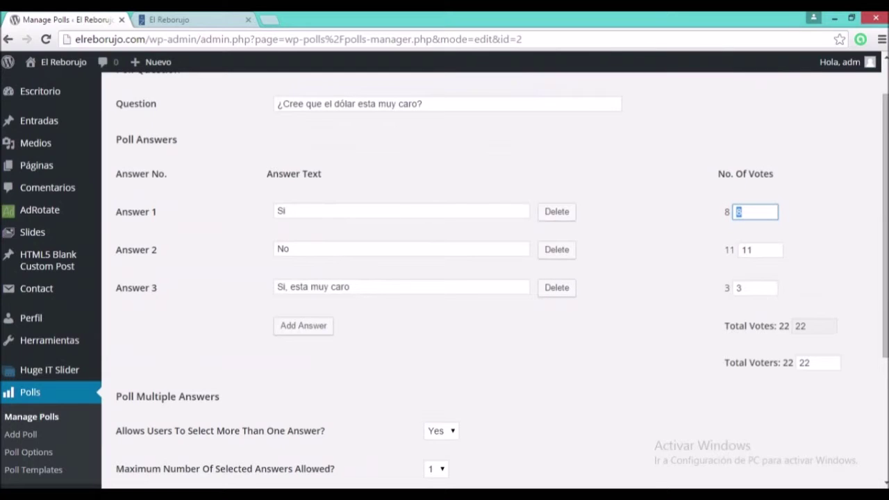
pyautogui.write('0')
pyautogui.press('Tab')
pyautogui.write('0')
pyautogui.hotkey('shift', 'Tab')
pyautogui.write('8')
pyautogui.press('Tab')
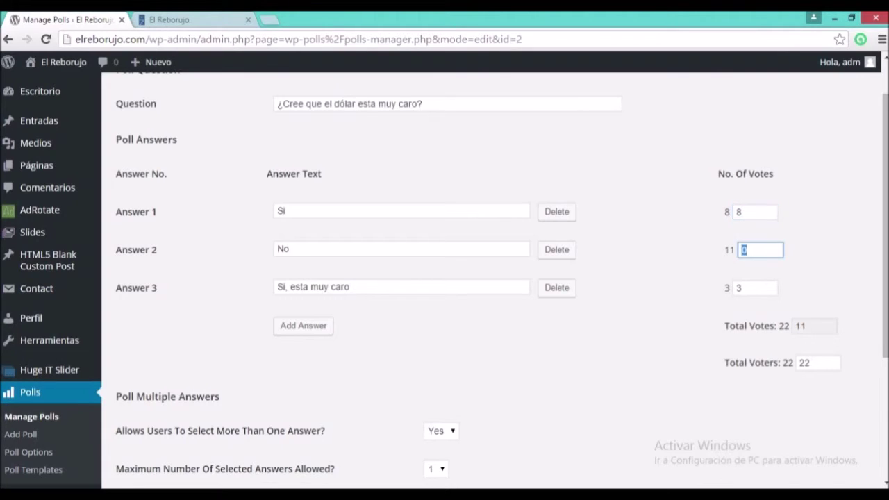
pyautogui.write('11')
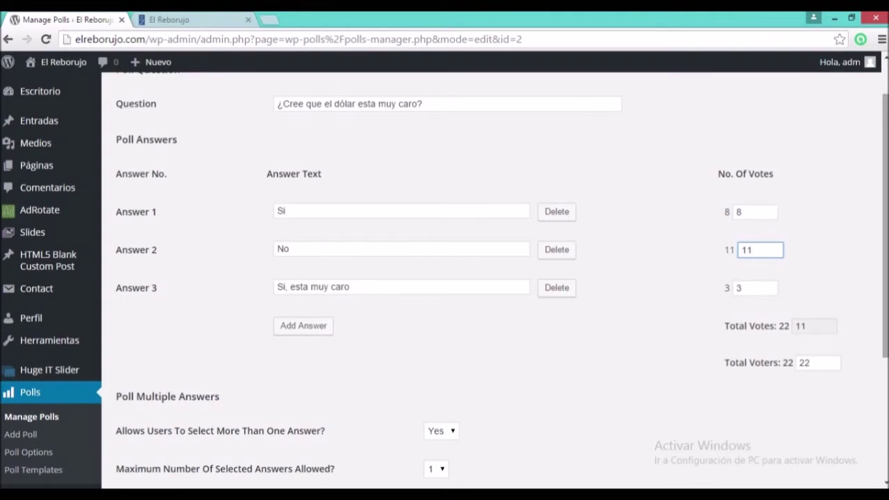
# Save the edited poll and reload the public front page to check it in the Encuesta section
pyautogui.scroll(-3, 487, 278)
pyautogui.click(438, 434)
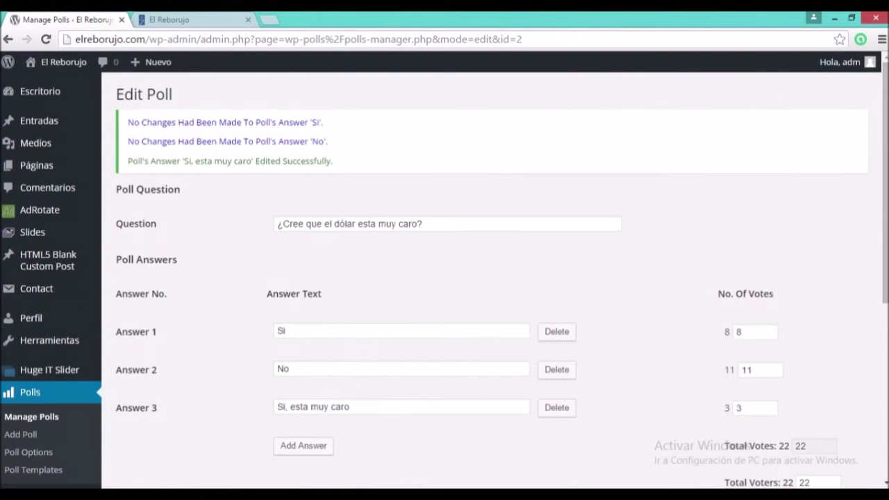
pyautogui.click(169, 20)
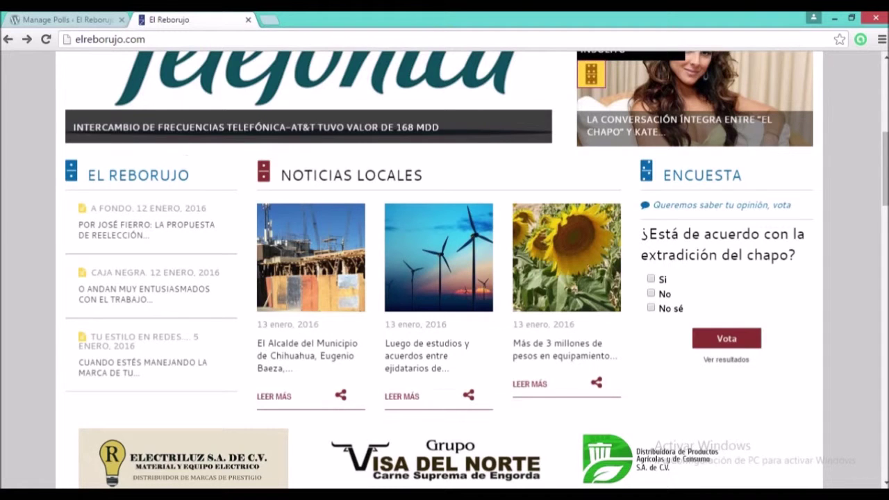
pyautogui.click(46, 38)
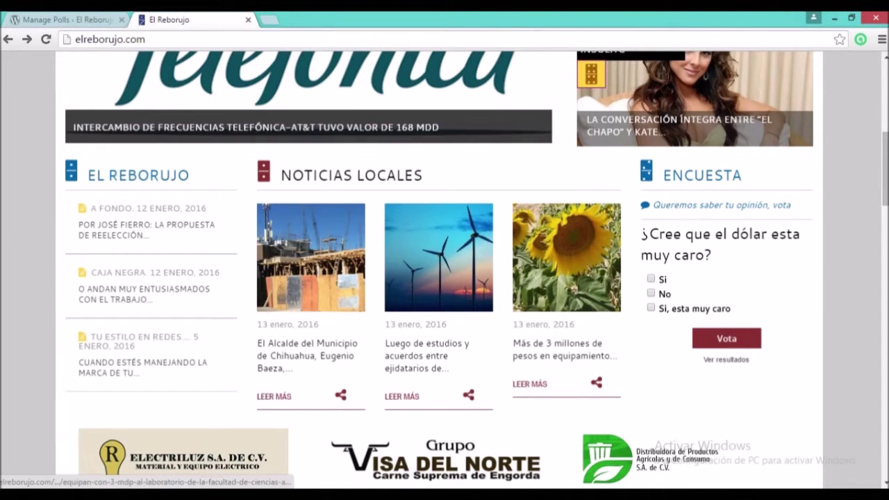
# Examine the sections of the public front page, from the main news slider down to Clasificado and Qué Hay Para Hoy
pyautogui.scroll(5, 445, 271)
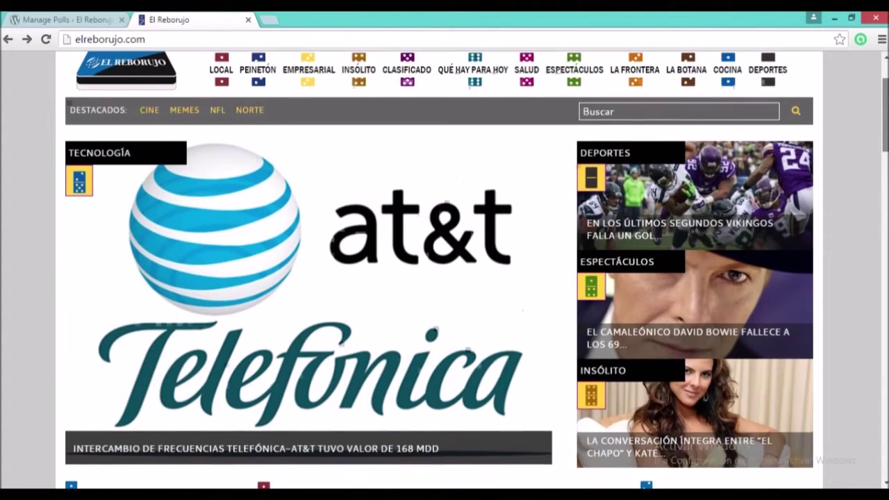
pyautogui.scroll(1, 445, 271)
pyautogui.scroll(-1, 445, 271)
pyautogui.scroll(-7, 445, 271)
pyautogui.scroll(-5, 444, 271)
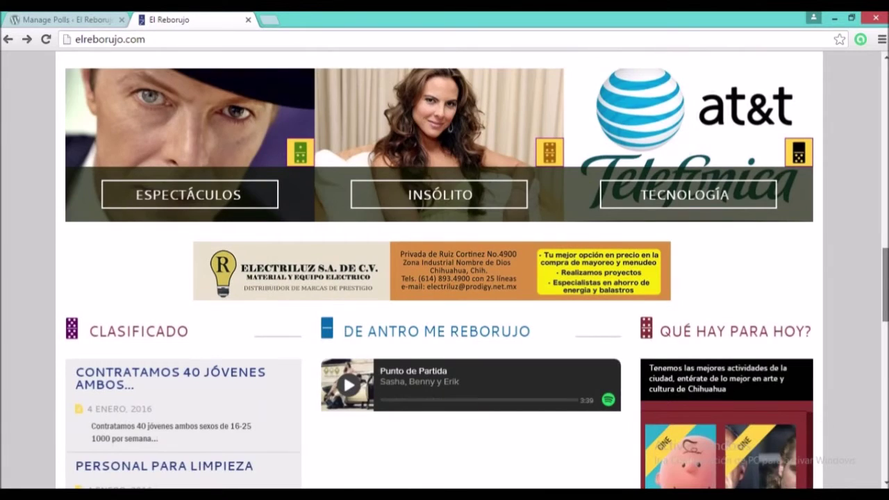
pyautogui.scroll(-3, 445, 271)
pyautogui.scroll(2, 445, 271)
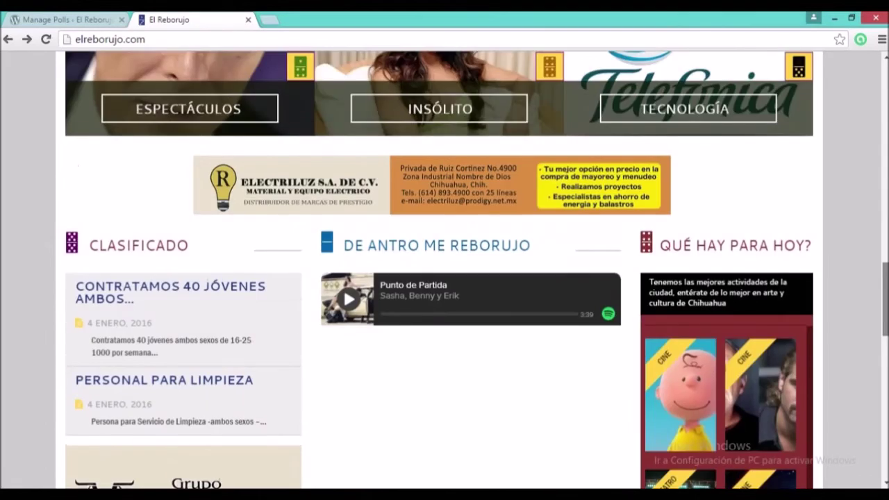
pyautogui.scroll(5, 445, 271)
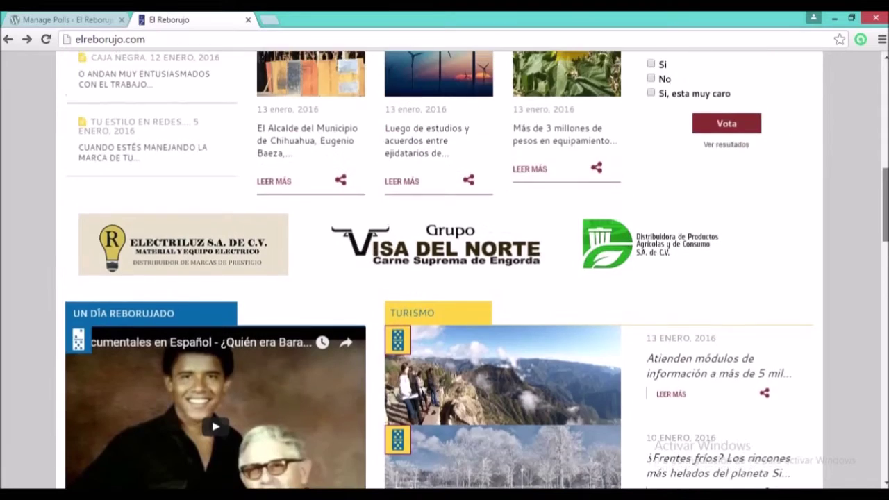
pyautogui.scroll(6, 445, 271)
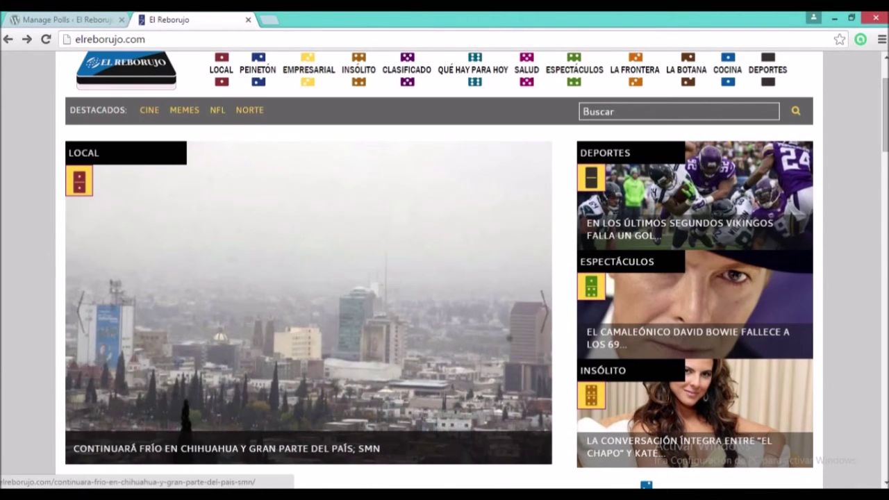
pyautogui.moveTo(252, 494)
pyautogui.click(253, 431)
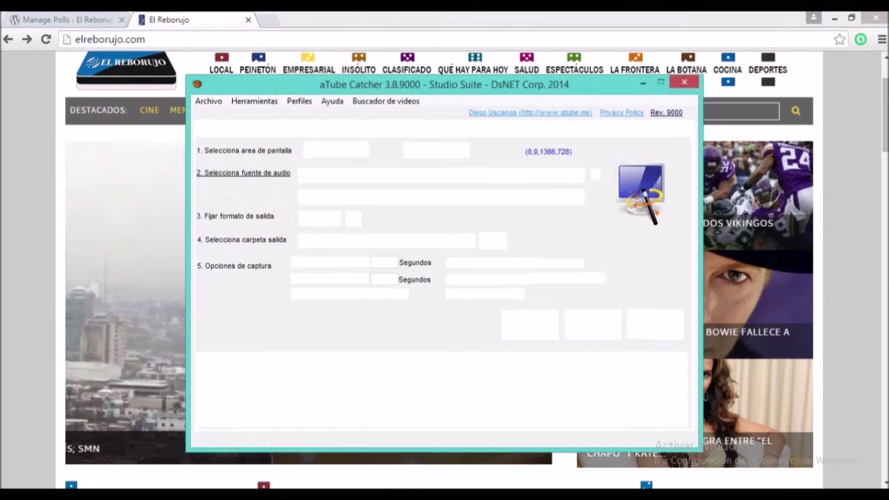